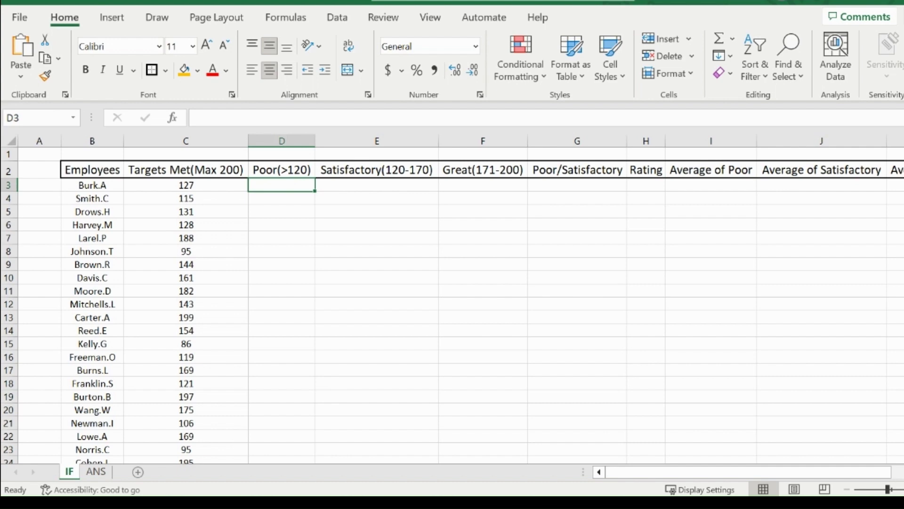
# Step: Begin a formula in D3, the first Poor(>120) cell
pyautogui.write('=')
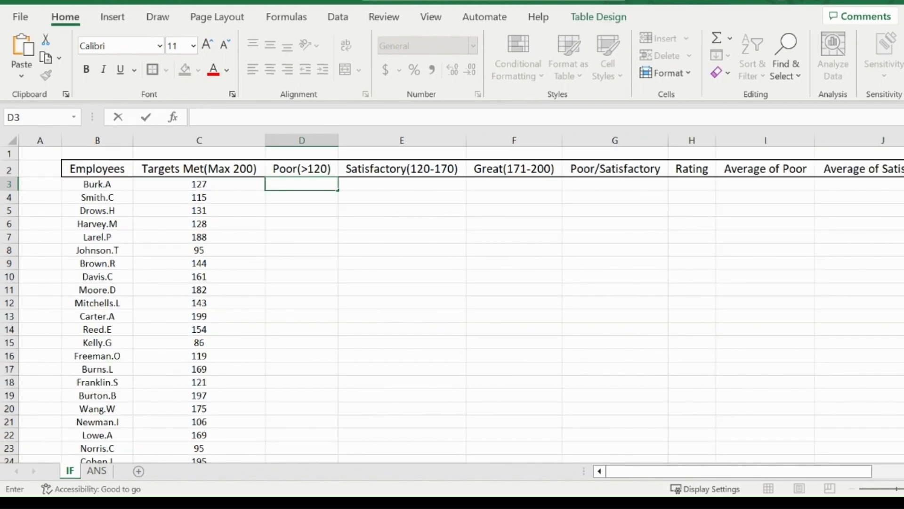
# Step: Enter =IF(C3<120,"Poor","") in D3 so the column fills down
pyautogui.write('=')
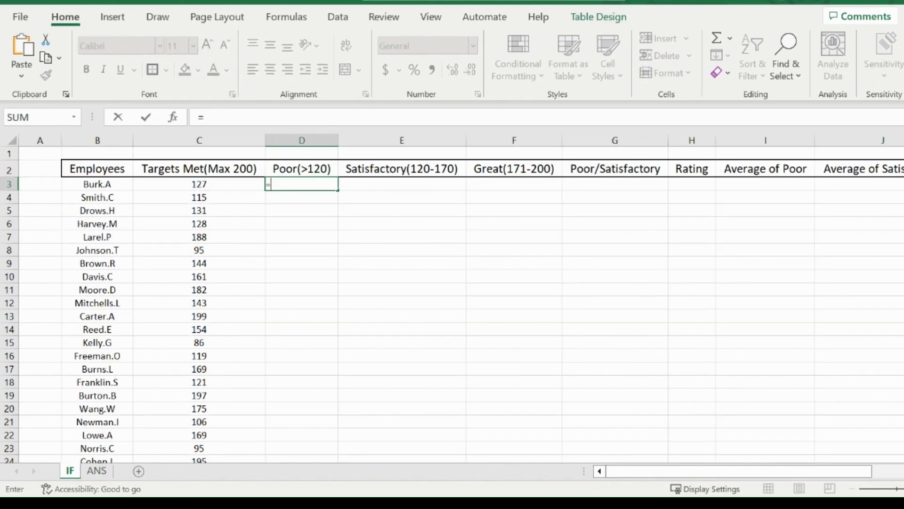
pyautogui.write('if')
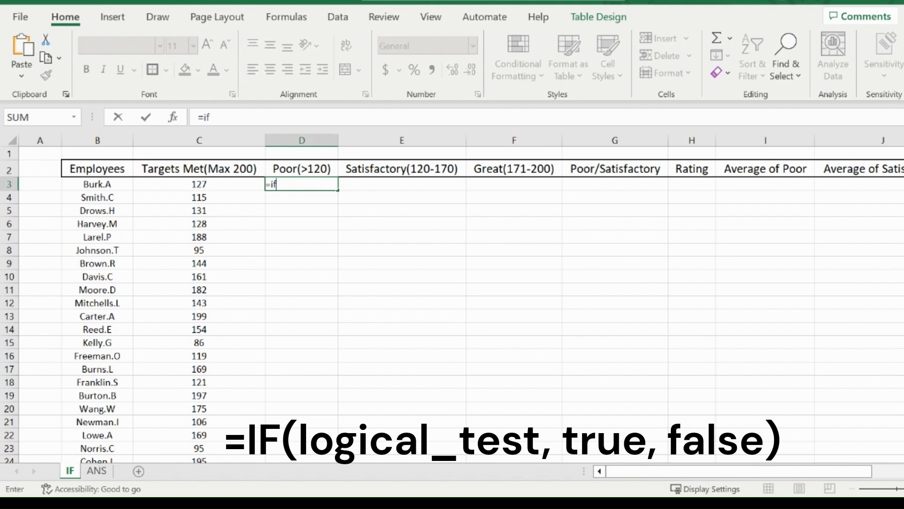
pyautogui.write('(')
pyautogui.click(215, 183)
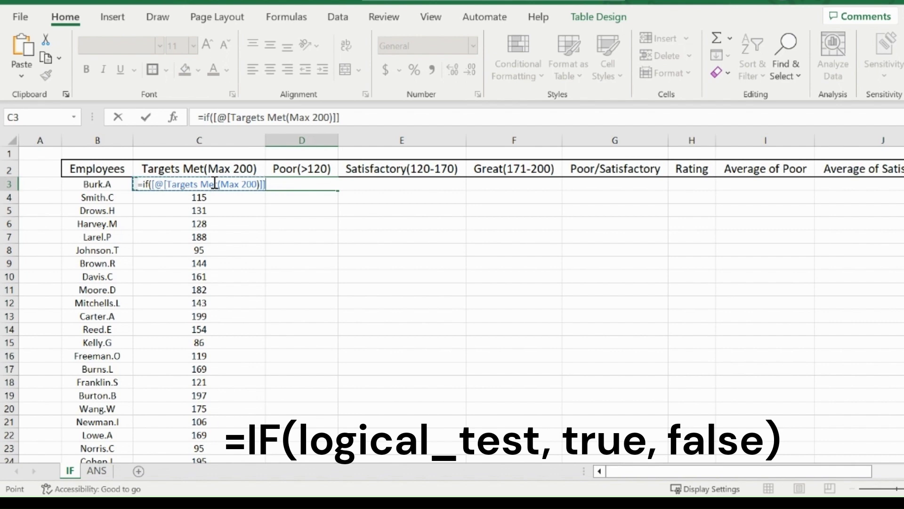
pyautogui.write('<120')
pyautogui.write(',')
pyautogui.write('"Poor"')
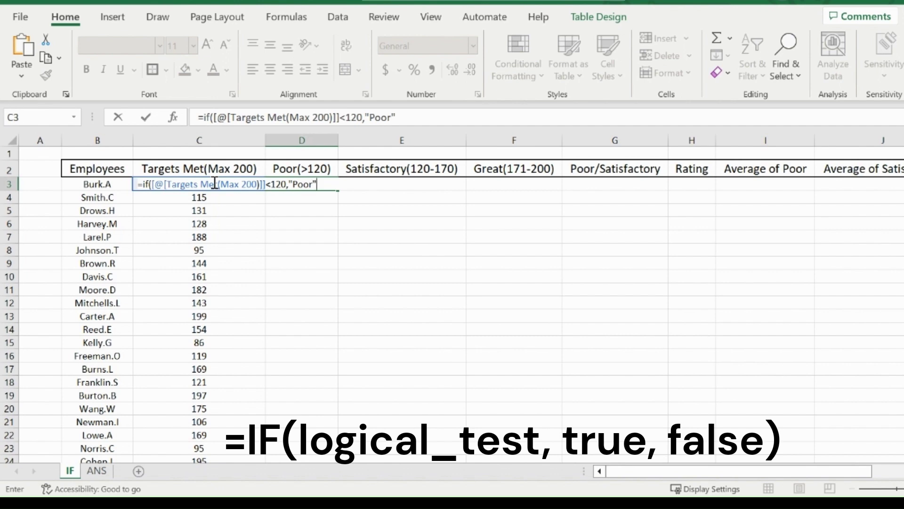
pyautogui.write(',')
pyautogui.write('"")')
pyautogui.press('Return')
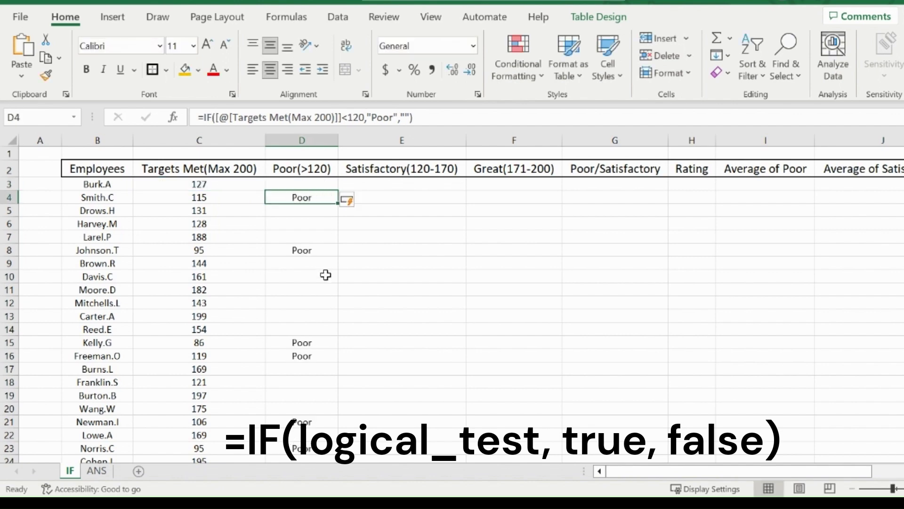
pyautogui.click(245, 196)
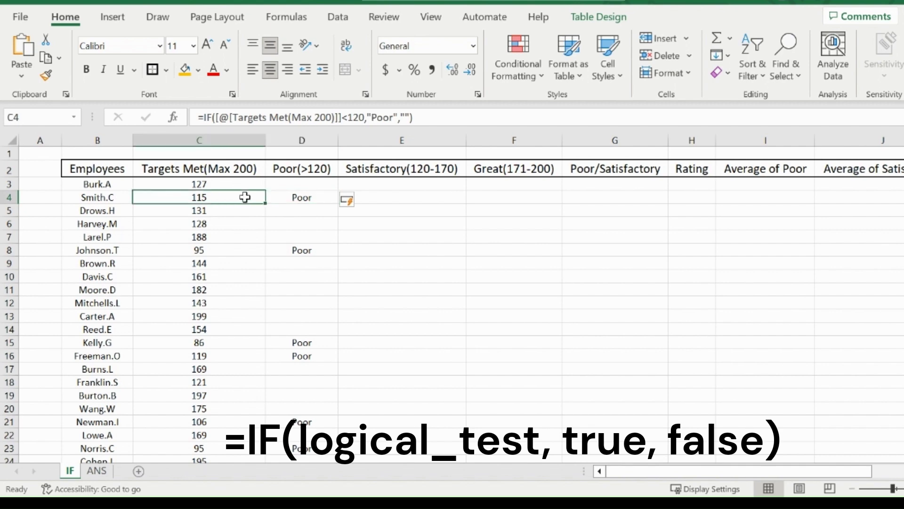
pyautogui.click(239, 254)
pyautogui.click(250, 341)
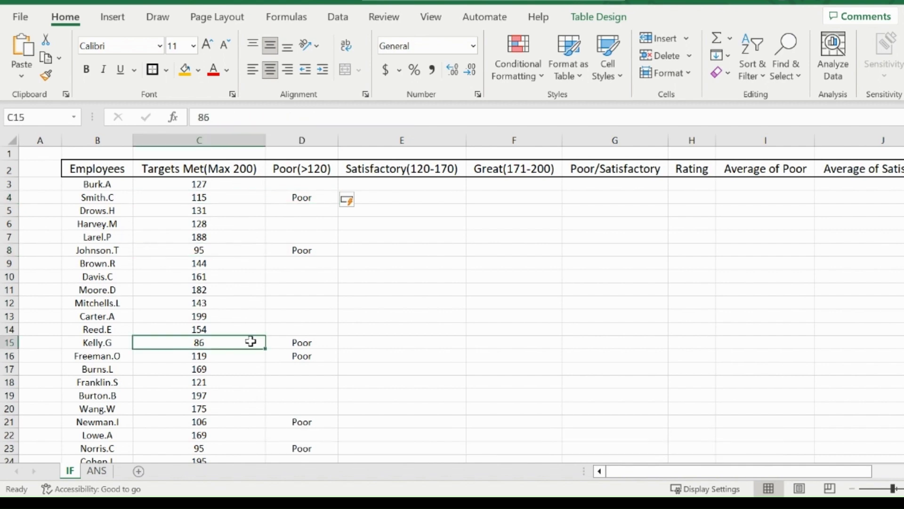
pyautogui.click(315, 198)
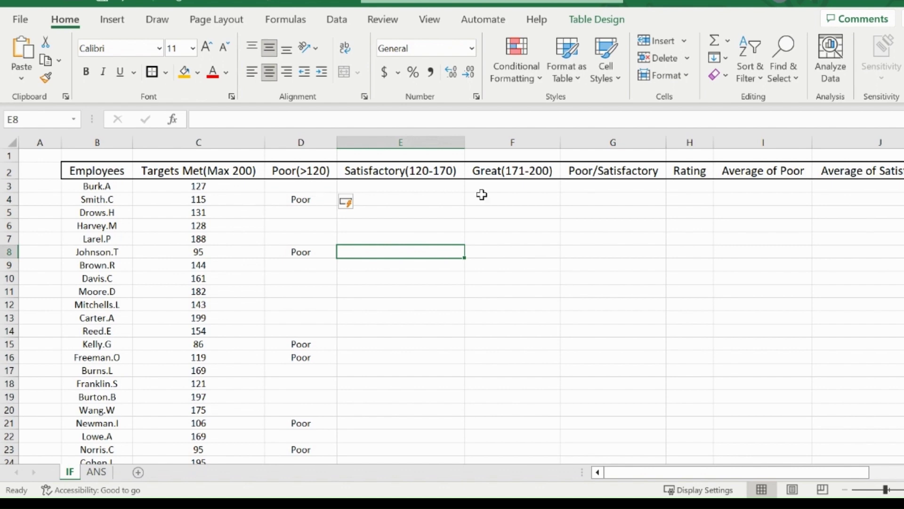
pyautogui.click(514, 185)
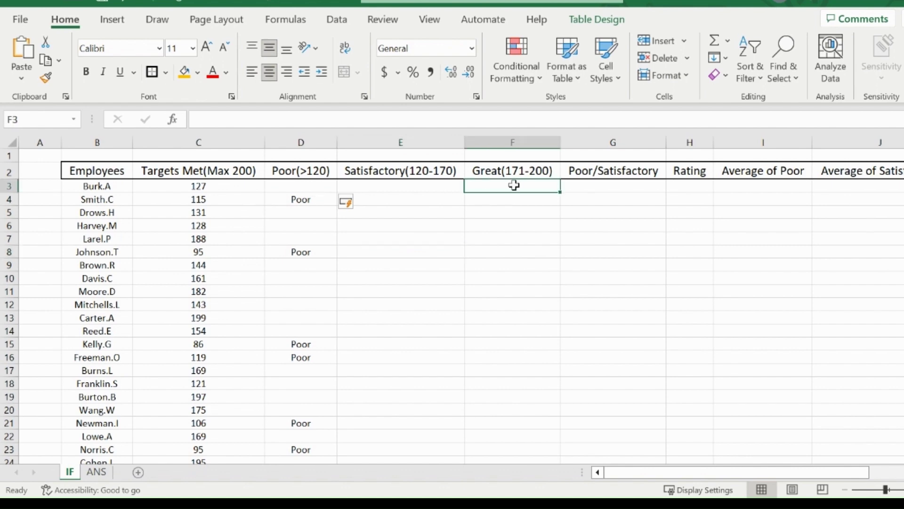
pyautogui.write('=if(')
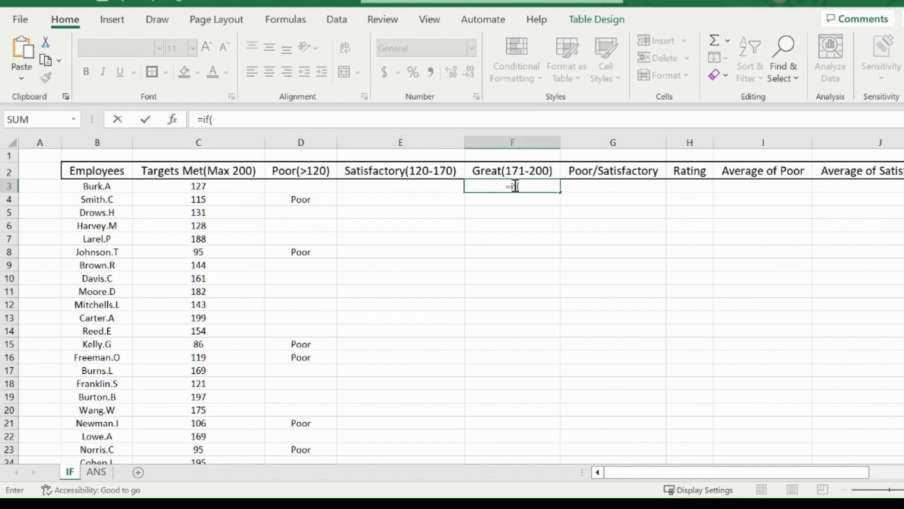
pyautogui.click(237, 186)
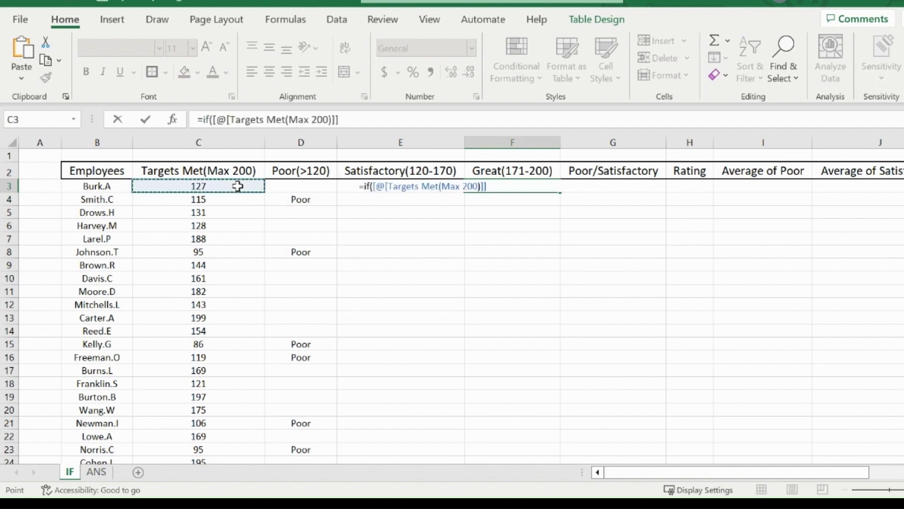
pyautogui.write('>')
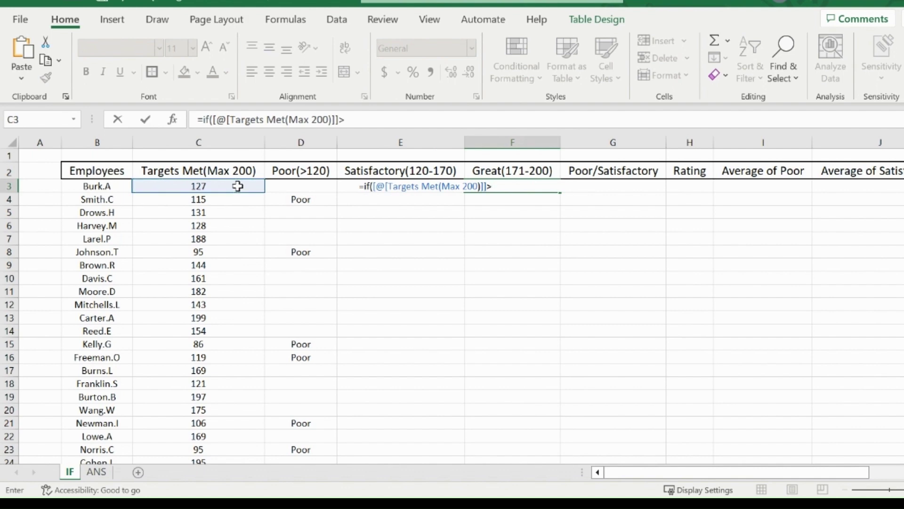
pyautogui.write('170,"Great","")')
pyautogui.press('Return')
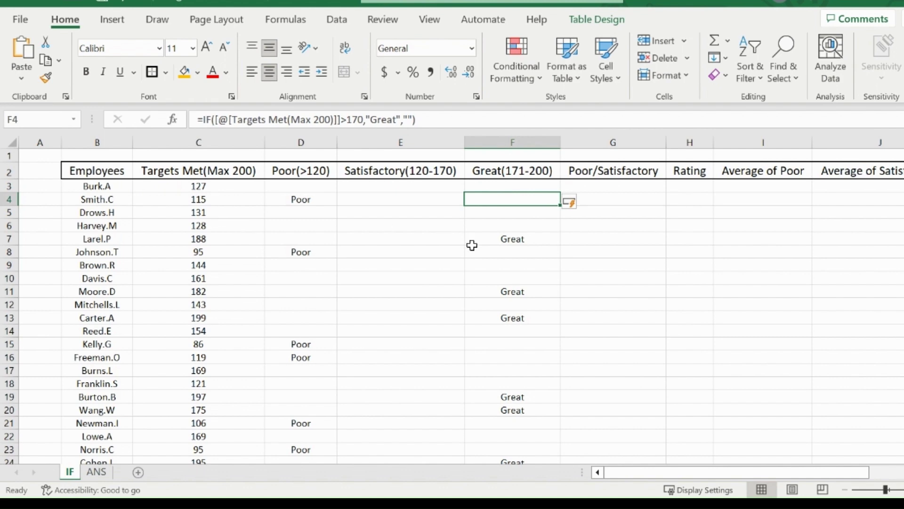
pyautogui.click(238, 242)
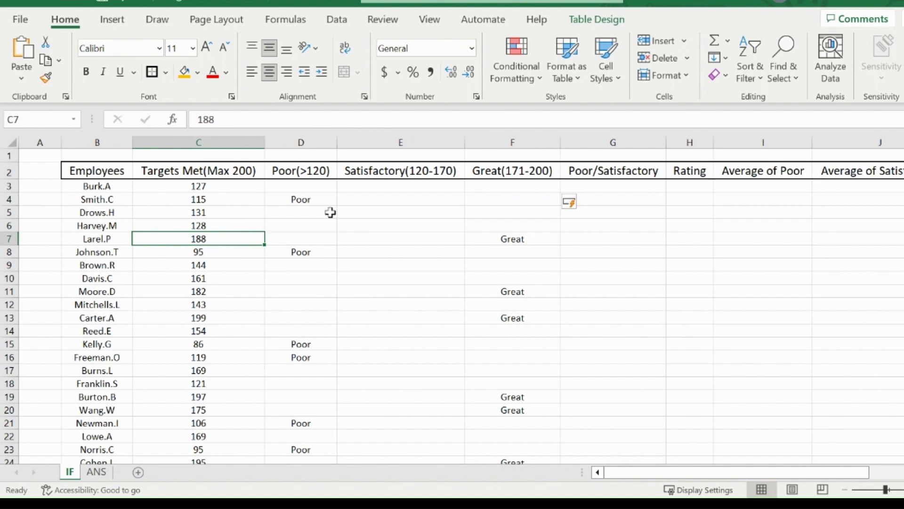
pyautogui.click(397, 187)
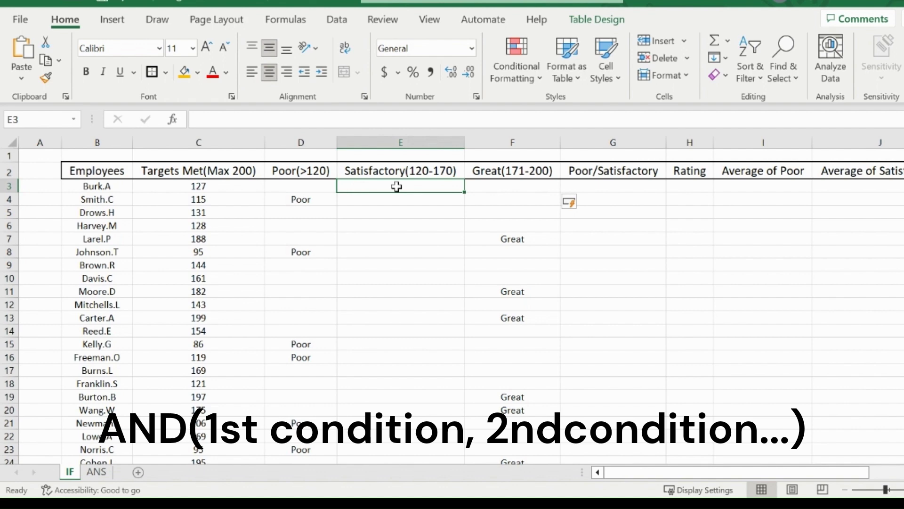
# Step: Enter =IF(AND(C3>119,C3<171),"Satisfactory","") in E3 to fill the column
pyautogui.write('=if(')
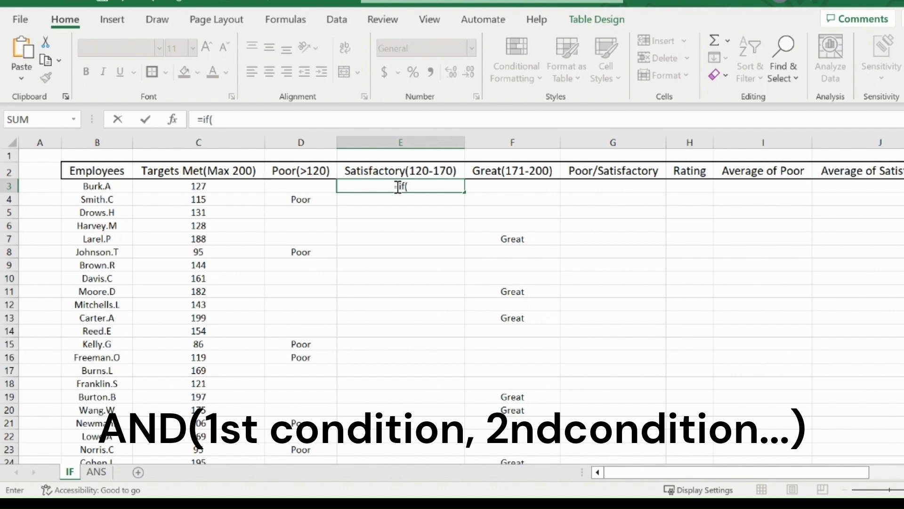
pyautogui.write('AND')
pyautogui.write('(')
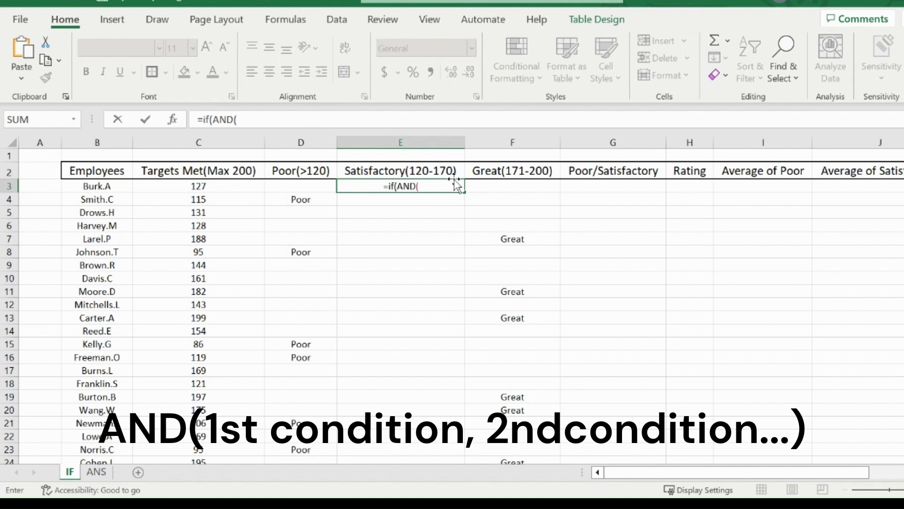
pyautogui.click(243, 186)
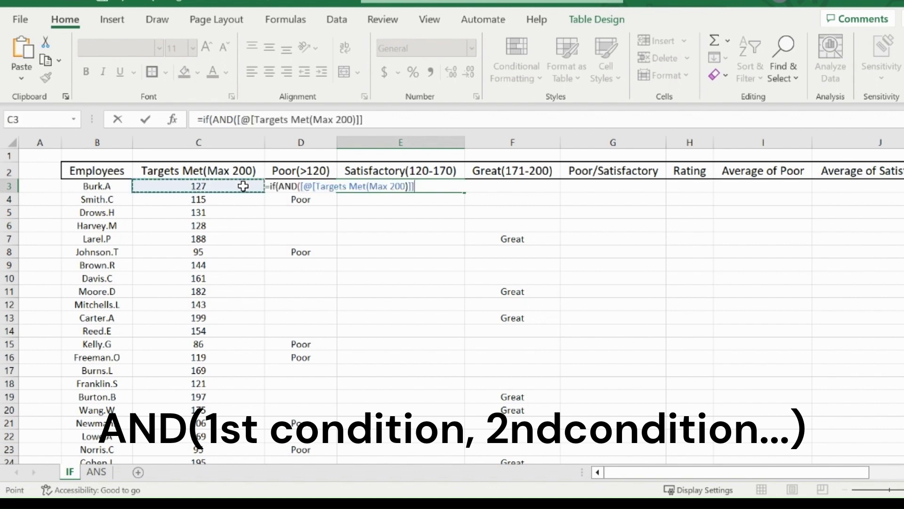
pyautogui.write('>')
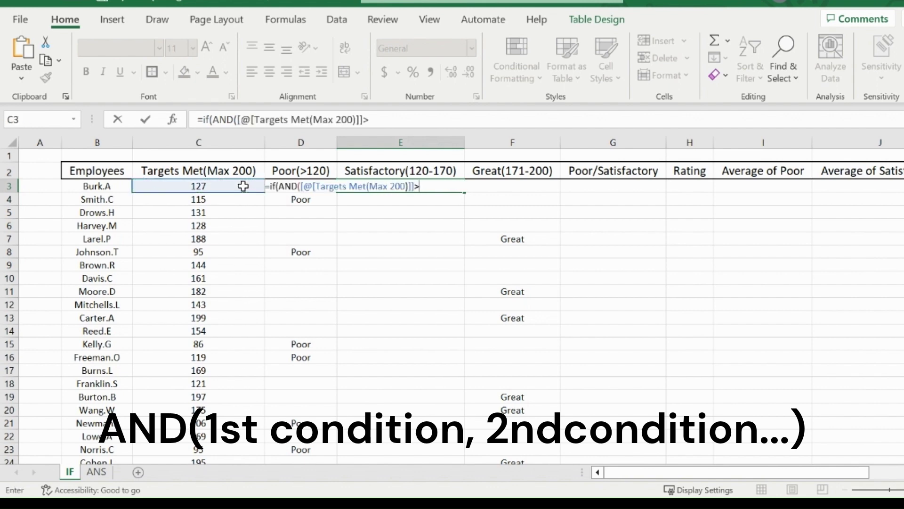
pyautogui.write('119')
pyautogui.write(',')
pyautogui.click(243, 186)
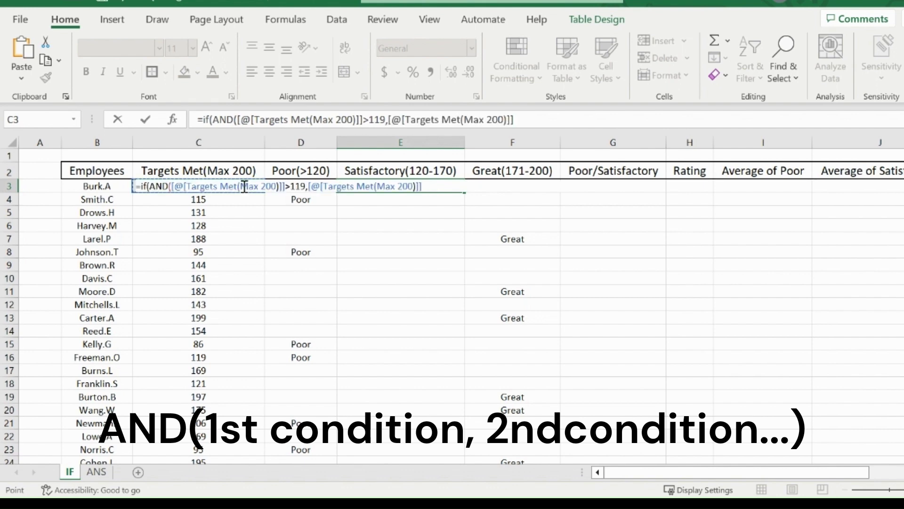
pyautogui.write('<171')
pyautogui.write(')')
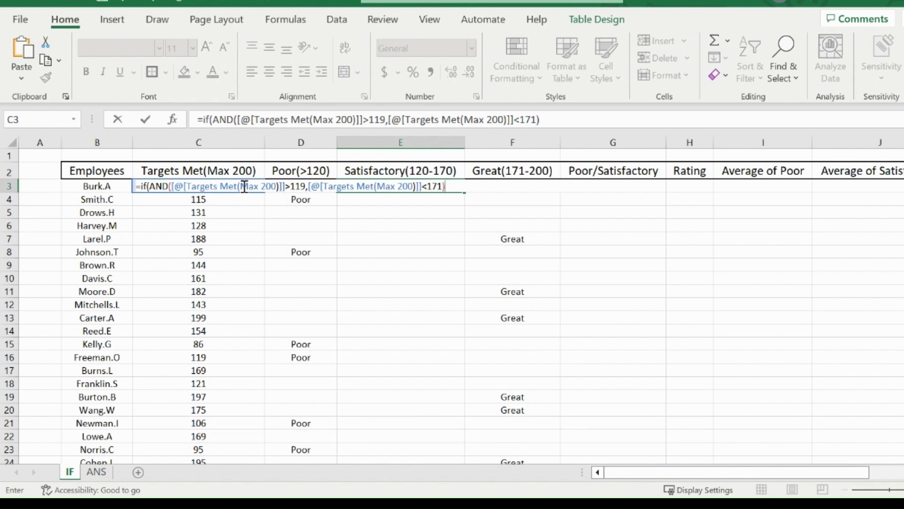
pyautogui.write(',"Satisfactory",""')
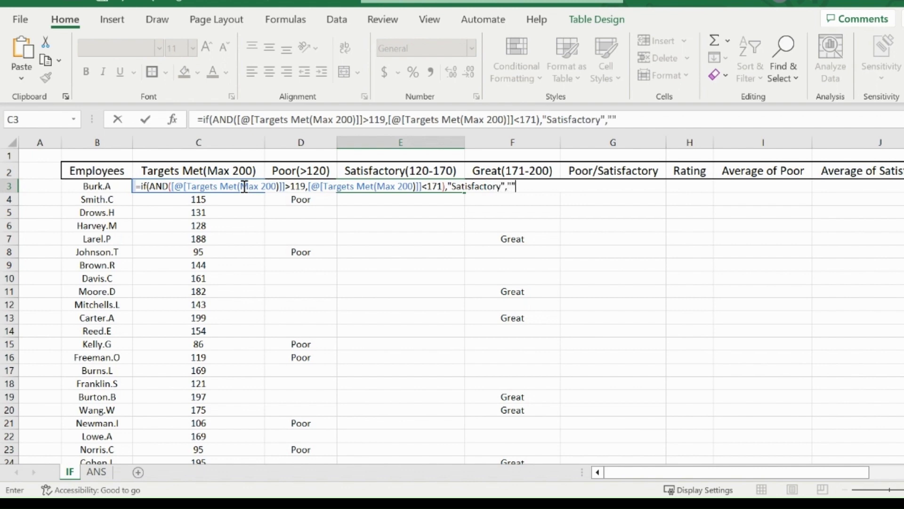
pyautogui.write(')')
pyautogui.press('Return')
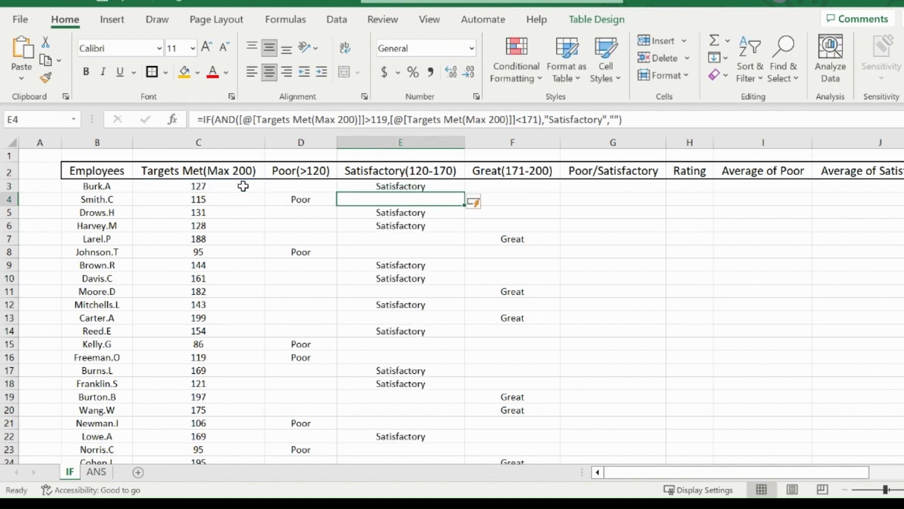
pyautogui.click(404, 214)
pyautogui.click(252, 184)
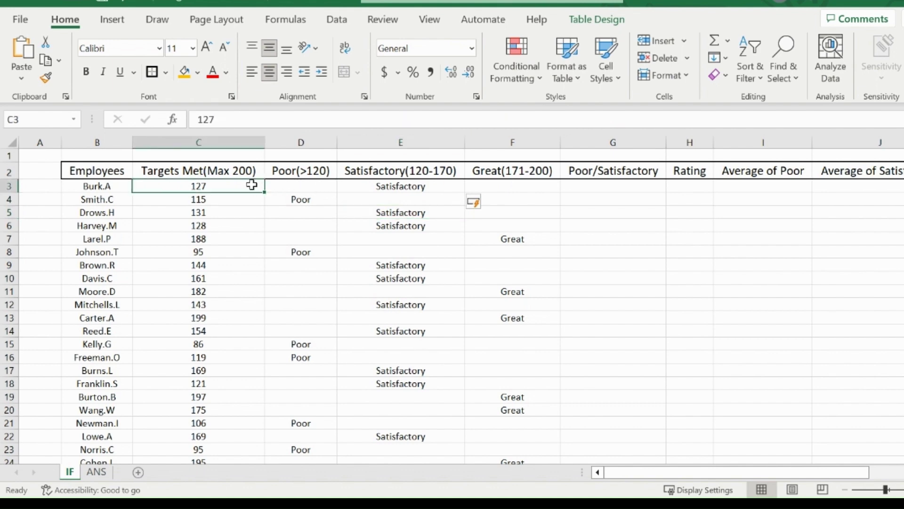
pyautogui.click(239, 215)
pyautogui.click(366, 208)
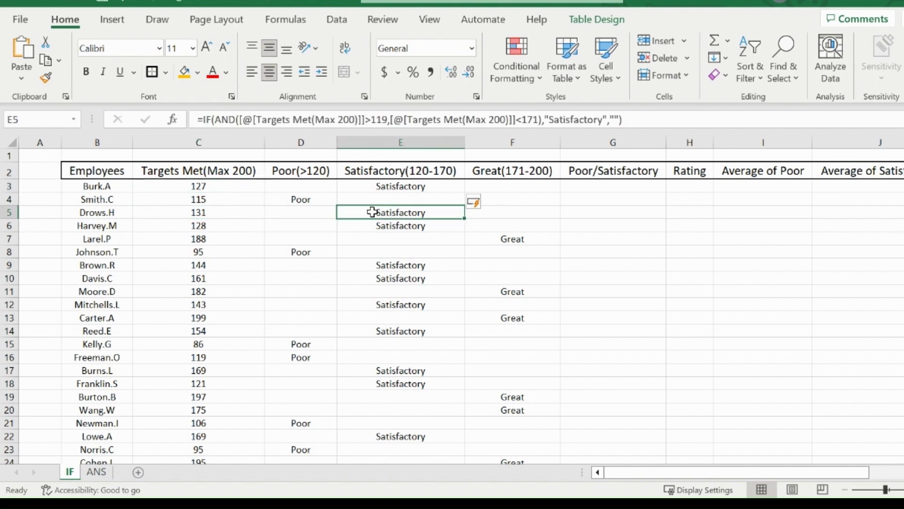
pyautogui.click(385, 228)
pyautogui.click(391, 186)
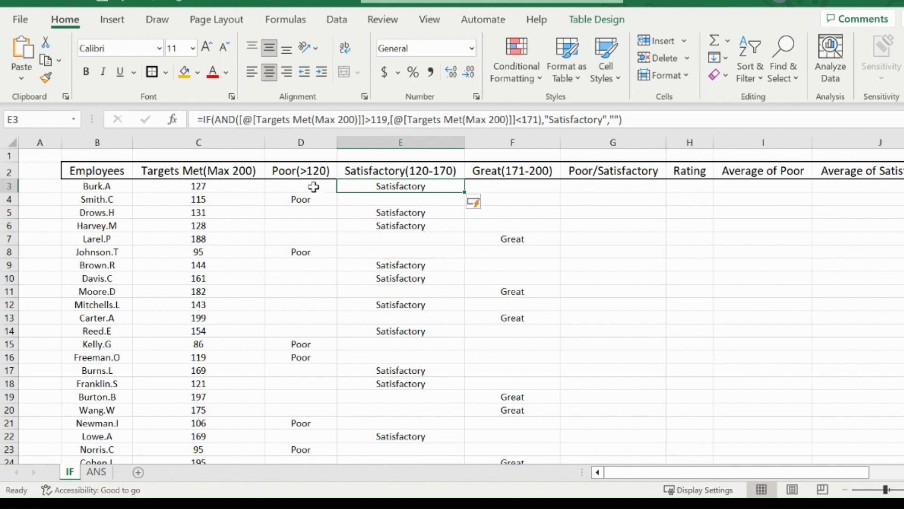
pyautogui.click(314, 187)
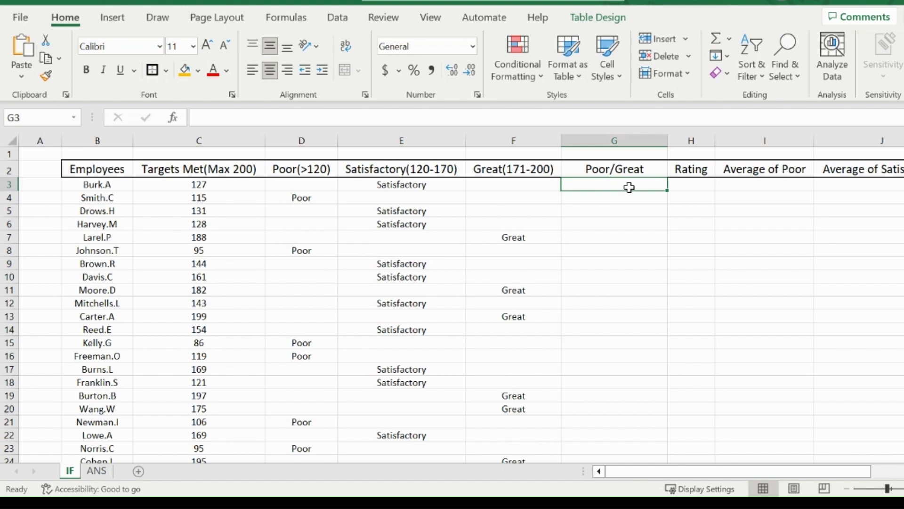
# Step: Enter =IF(OR(C3<120,C3>170),"True","") in G3 and fill the Poor/Great column
pyautogui.write('=if(')
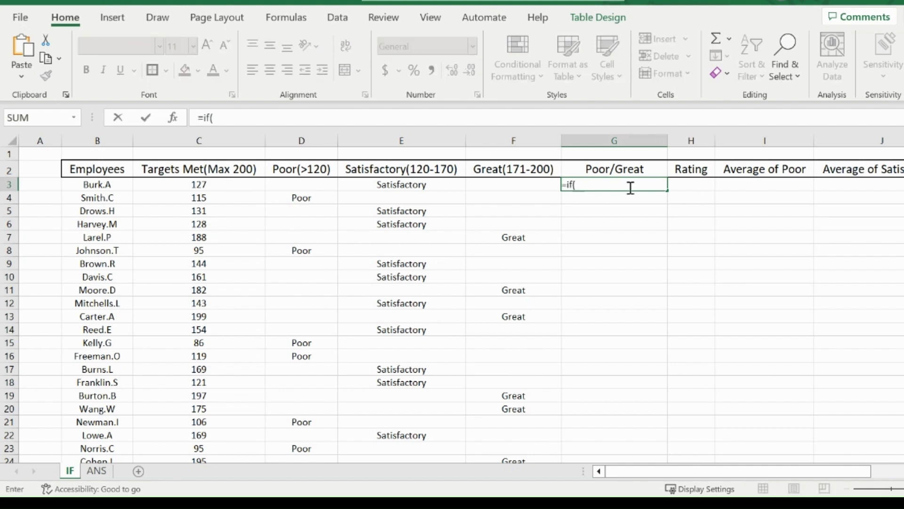
pyautogui.press('BackSpace')
pyautogui.write('(or')
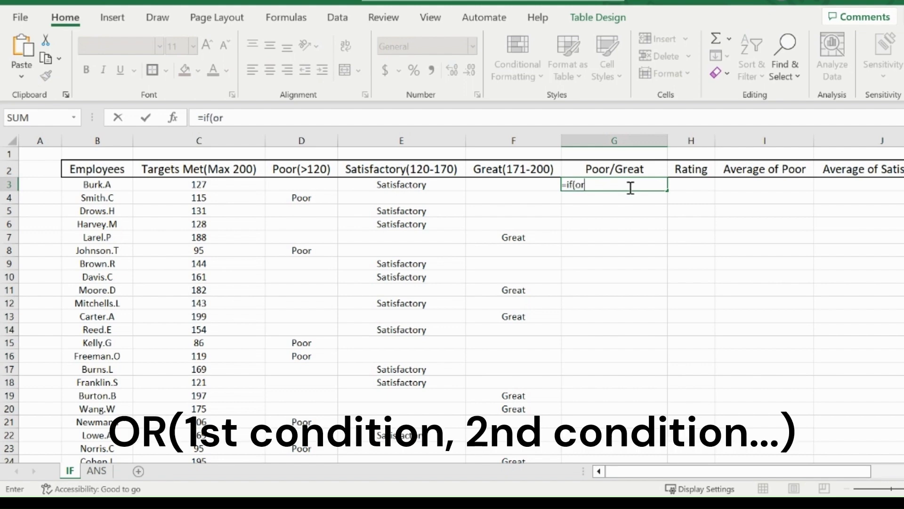
pyautogui.write('(')
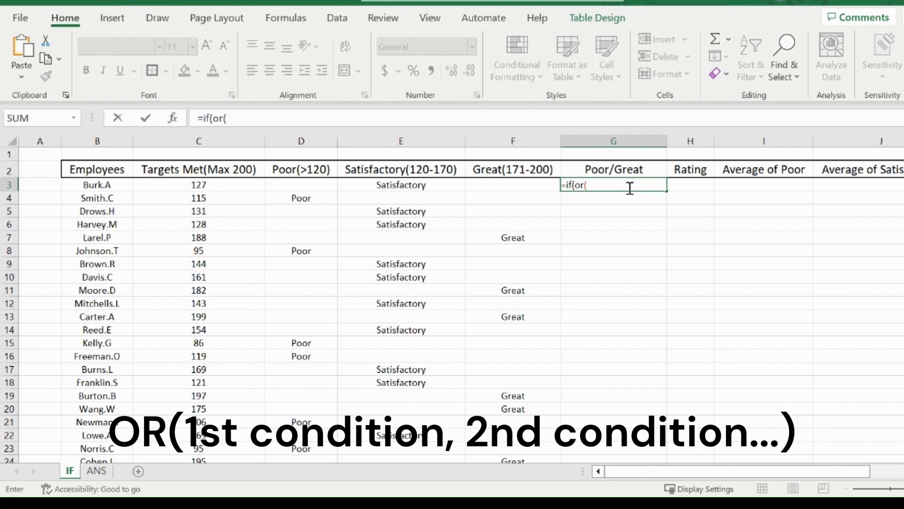
pyautogui.click(228, 186)
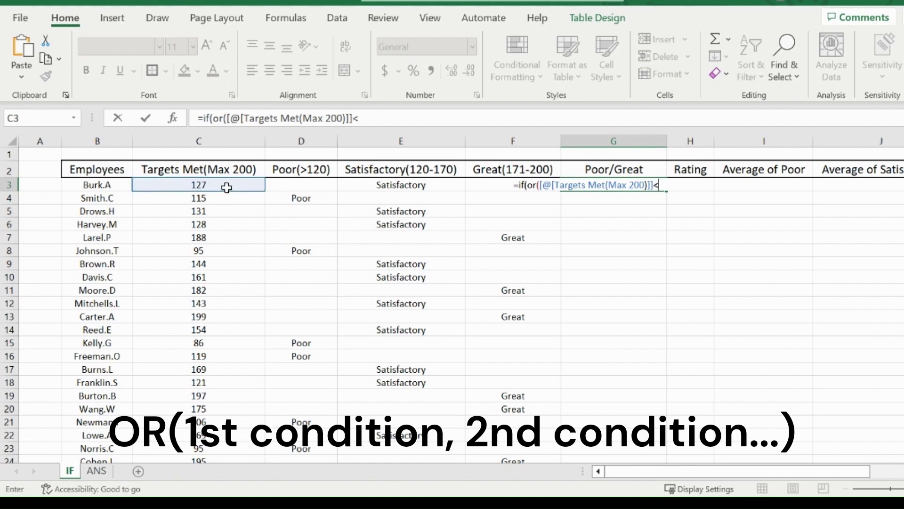
pyautogui.write('<120,')
pyautogui.click(227, 188)
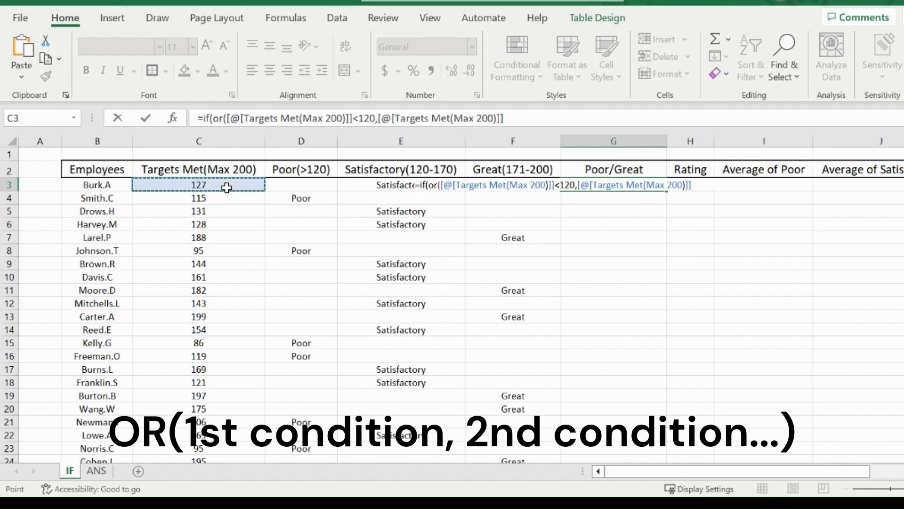
pyautogui.write('>170')
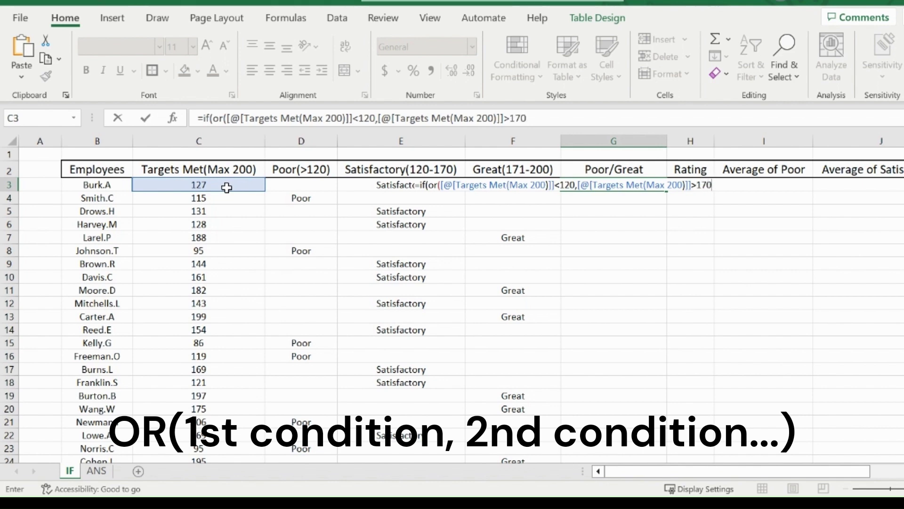
pyautogui.write('),')
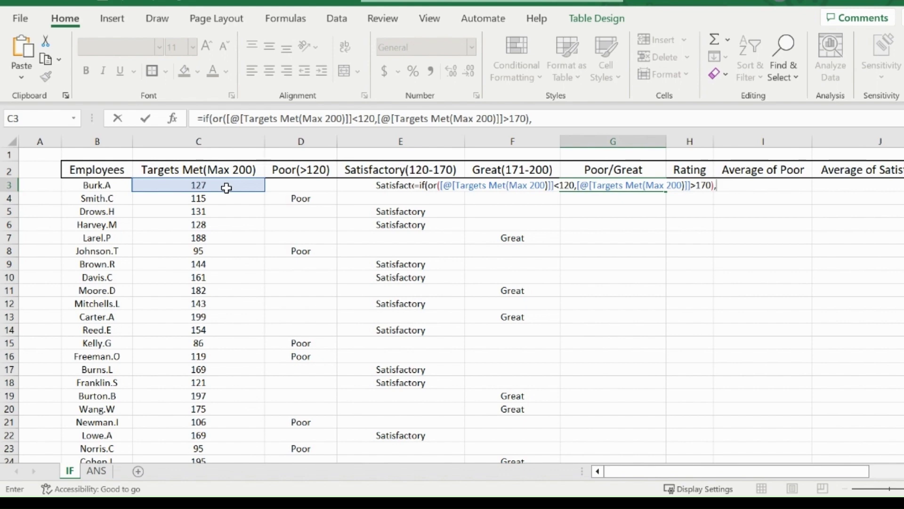
pyautogui.write('"True",""')
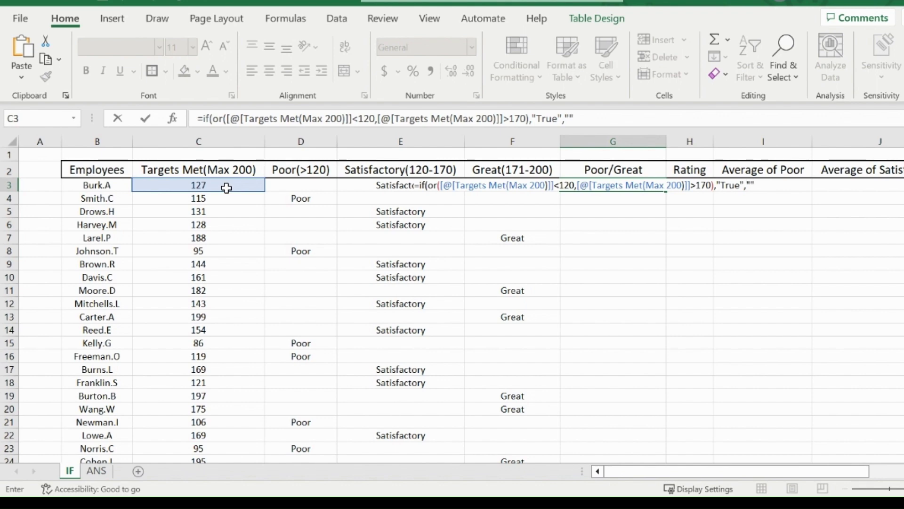
pyautogui.write(')')
pyautogui.hotkey('ctrl', 'Return')
pyautogui.press('Return')
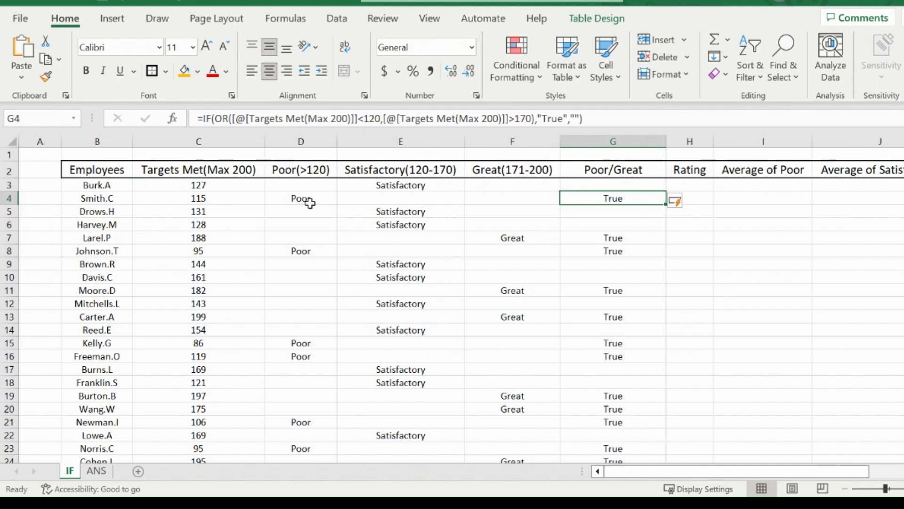
# Step: Check the True results in rows 7 and 8 against their Great and Poor ratings
pyautogui.click(600, 236)
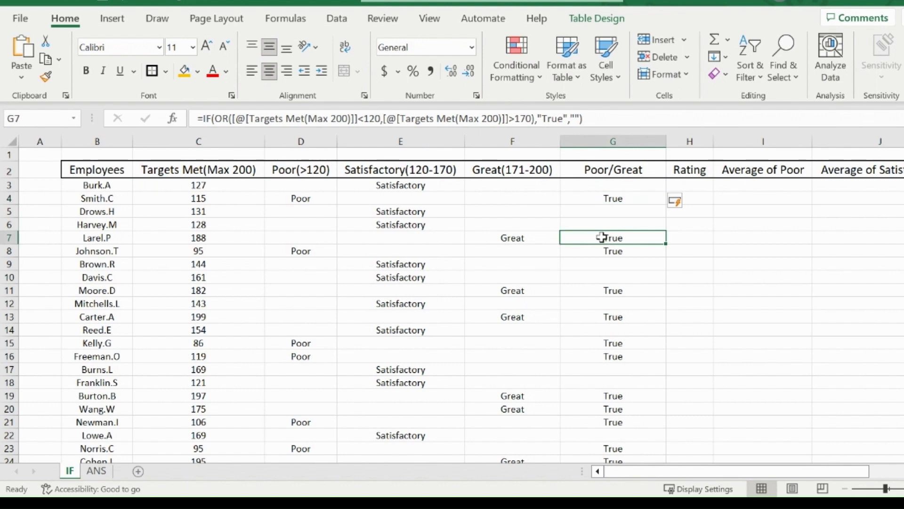
pyautogui.click(546, 238)
pyautogui.click(597, 248)
pyautogui.click(321, 253)
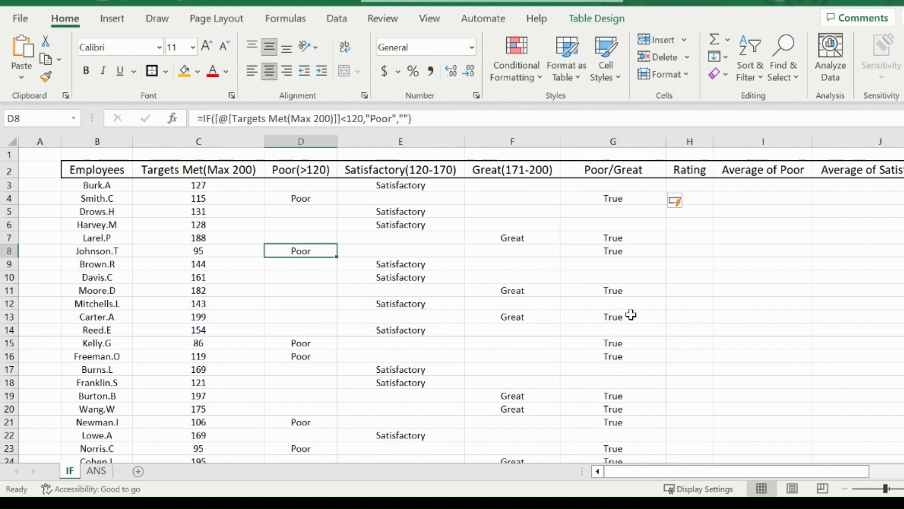
pyautogui.click(690, 184)
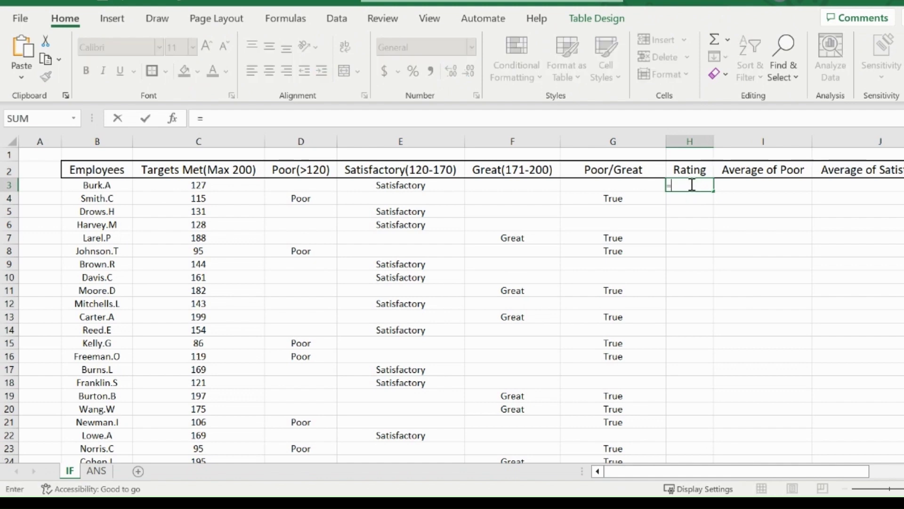
# Step: In H3, type =IFS(C3<120,"Poor",C3>170,"Great",AND( as the start of the rating
pyautogui.write('(')
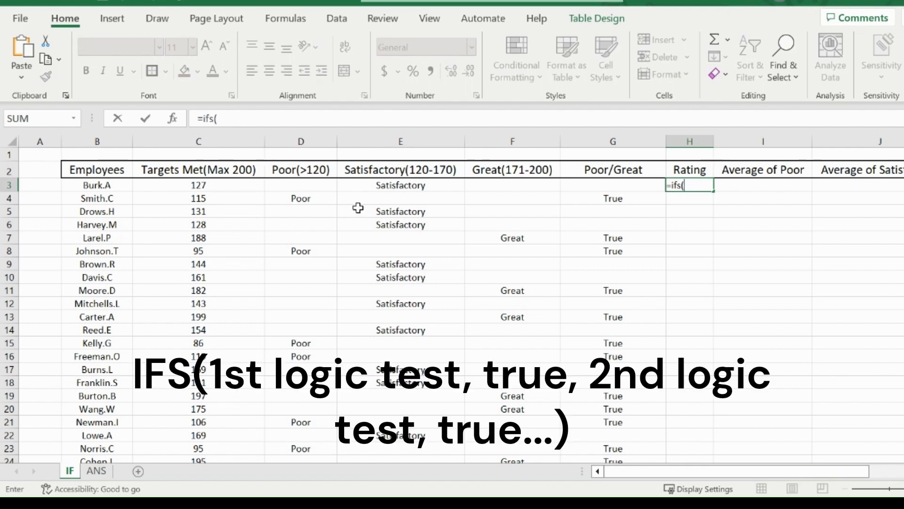
pyautogui.click(224, 185)
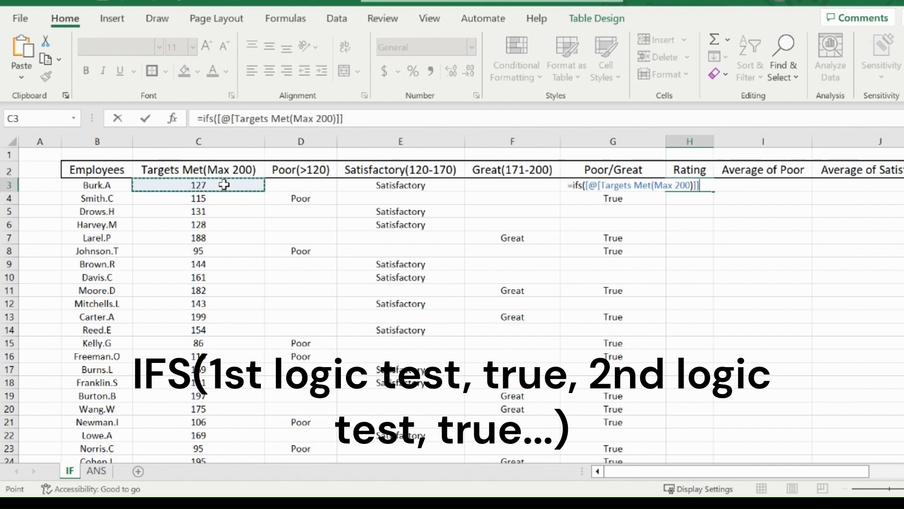
pyautogui.write('<120')
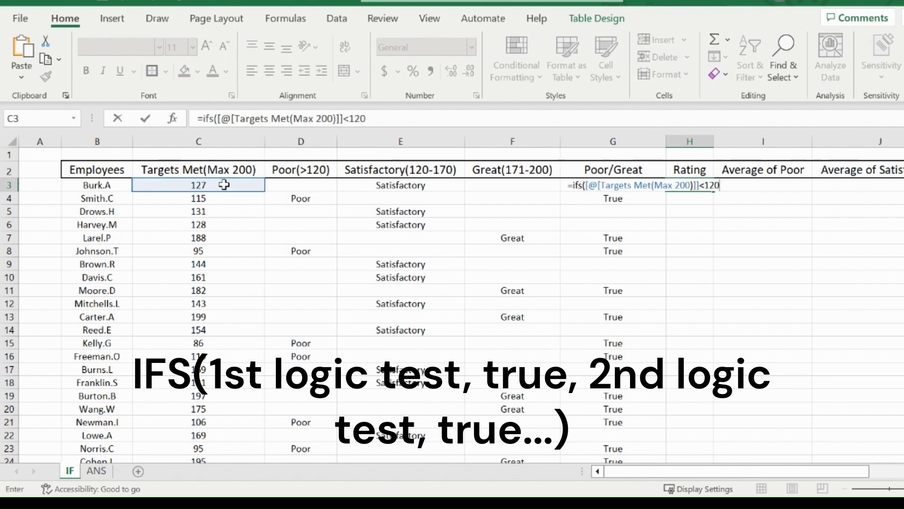
pyautogui.write(',"Poor",')
pyautogui.click(224, 185)
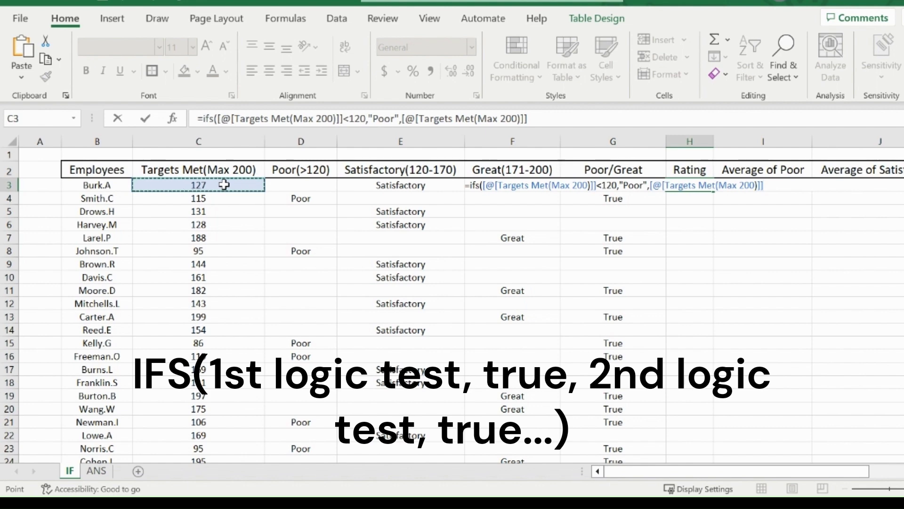
pyautogui.write('>17')
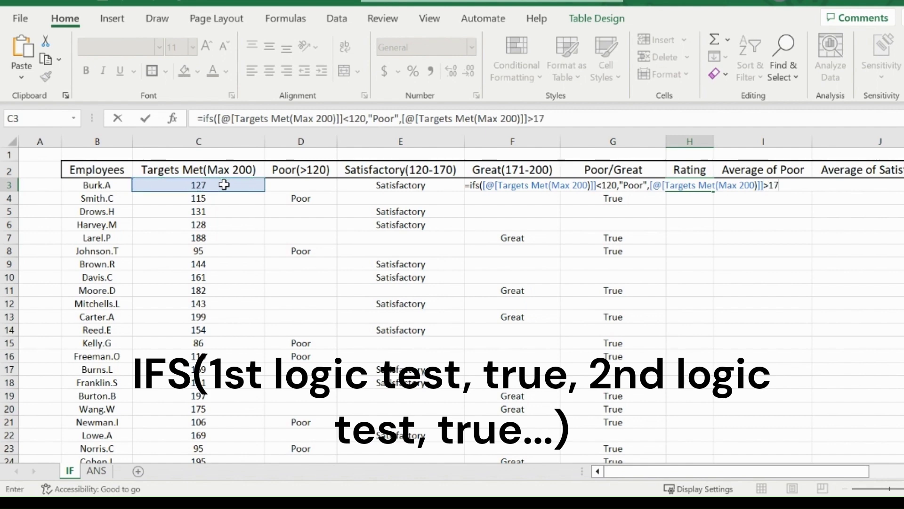
pyautogui.write('0,"Great')
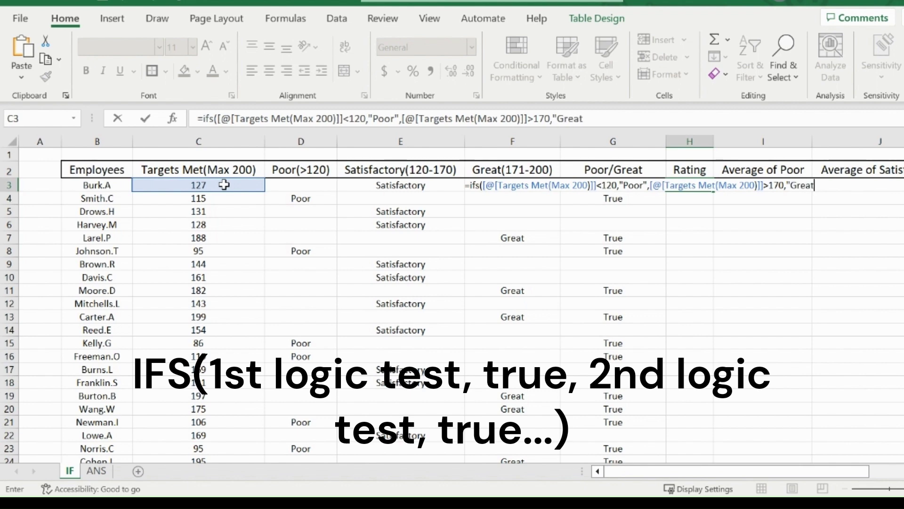
pyautogui.write('",')
pyautogui.write('AND(')
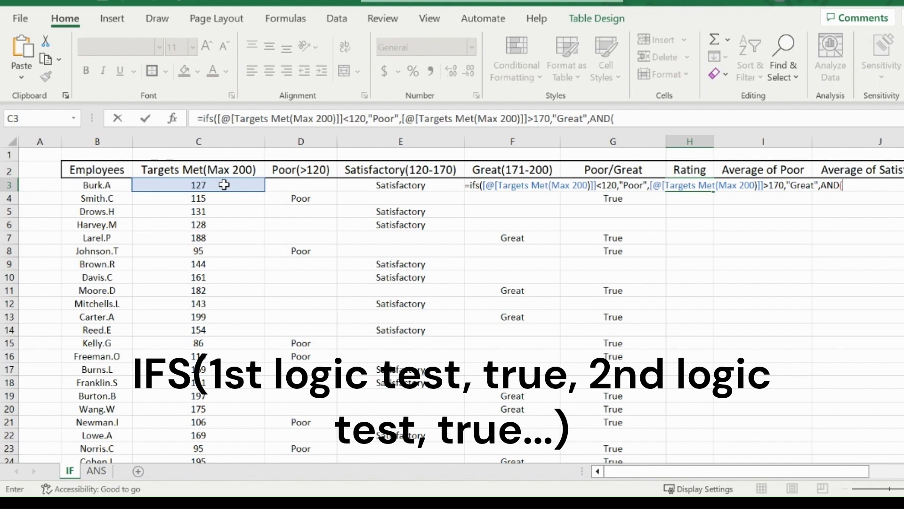
# Step: Finish the IFS with AND(C3>119,C3<171),"Satisfactory" and fill the Rating column
pyautogui.click(223, 185)
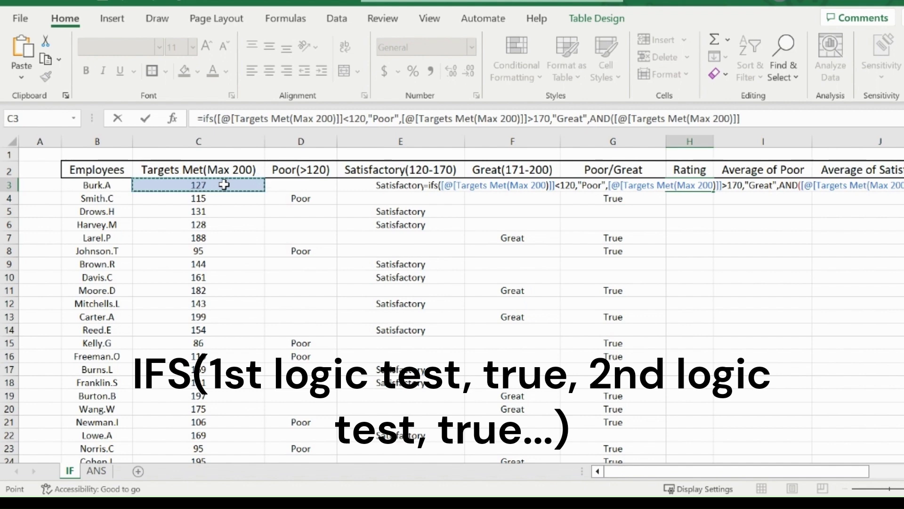
pyautogui.write('>')
pyautogui.write('119,')
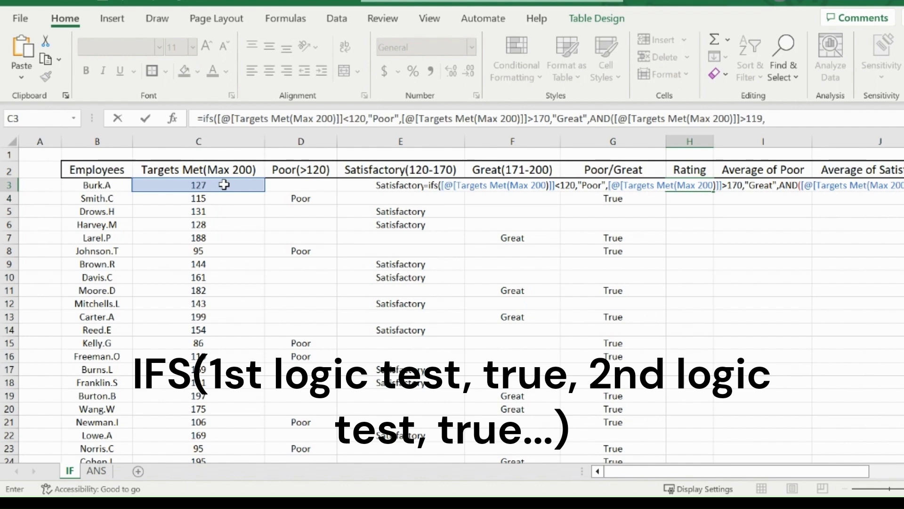
pyautogui.click(224, 185)
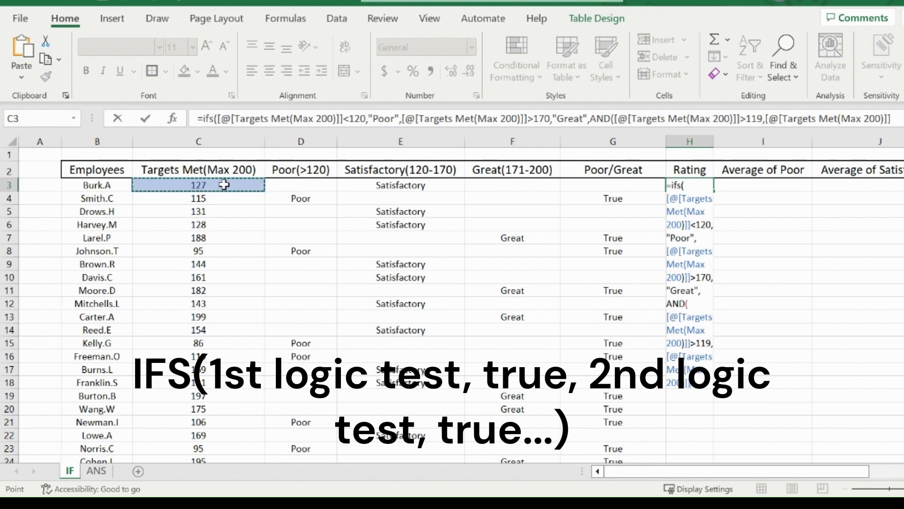
pyautogui.write('<1')
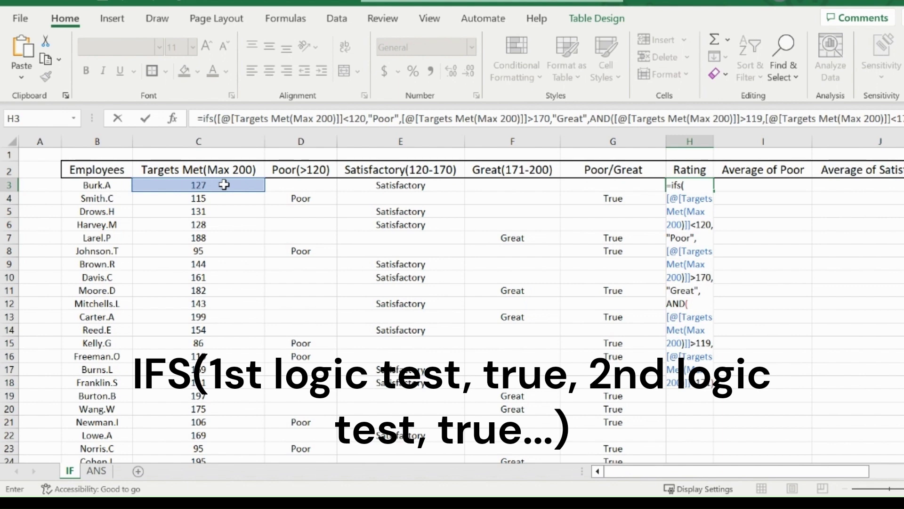
pyautogui.write('71)')
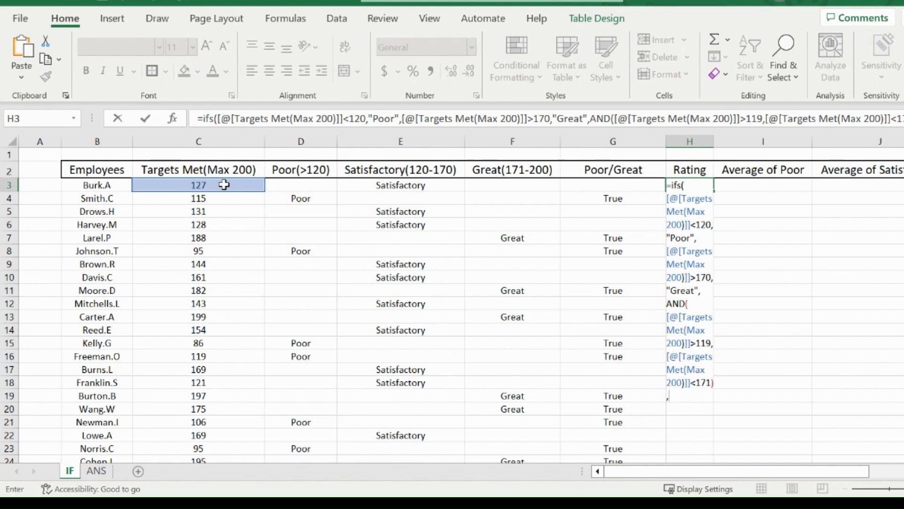
pyautogui.write(',"Satisfactor')
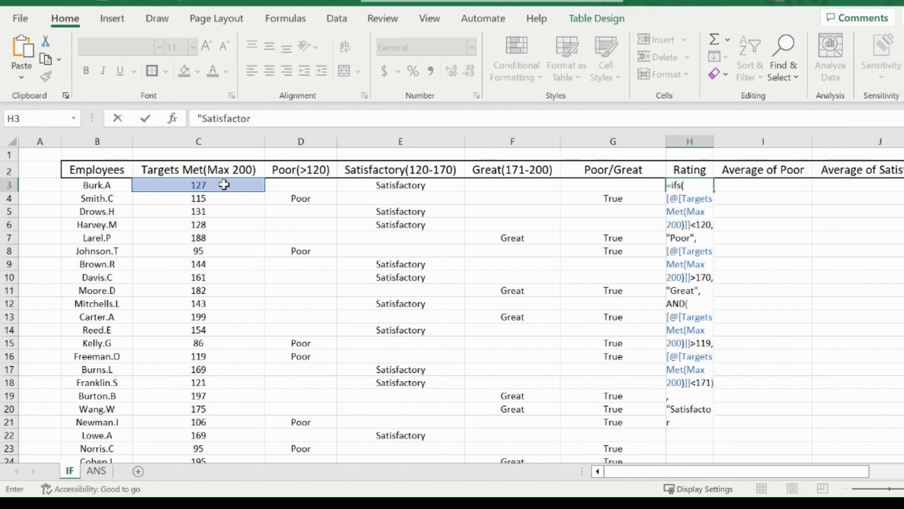
pyautogui.write('y")')
pyautogui.press('Return')
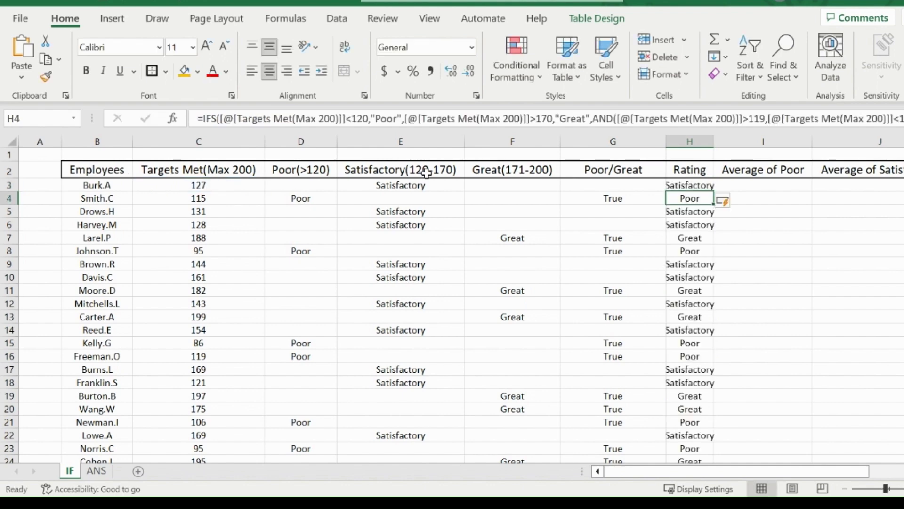
# Step: Autofit column H to fit Satisfactory and check the IFS formula in H3
pyautogui.doubleClick(713, 139)
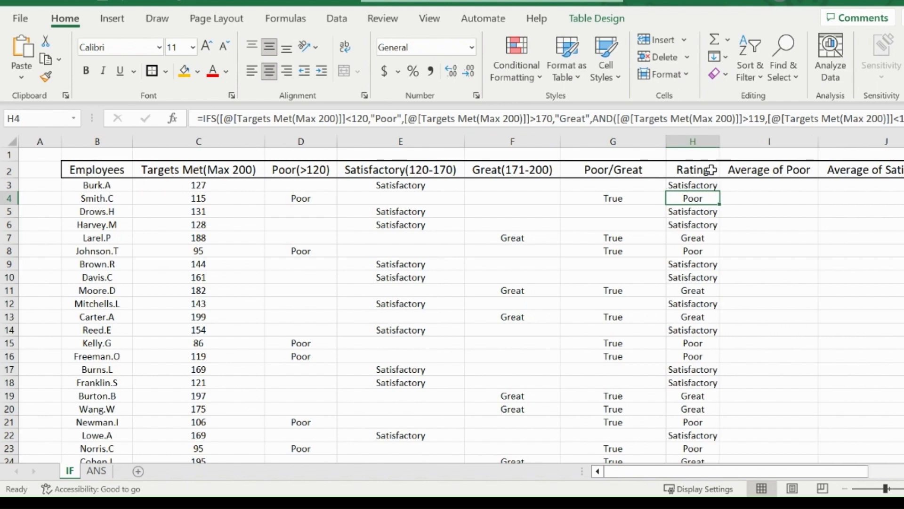
pyautogui.click(708, 184)
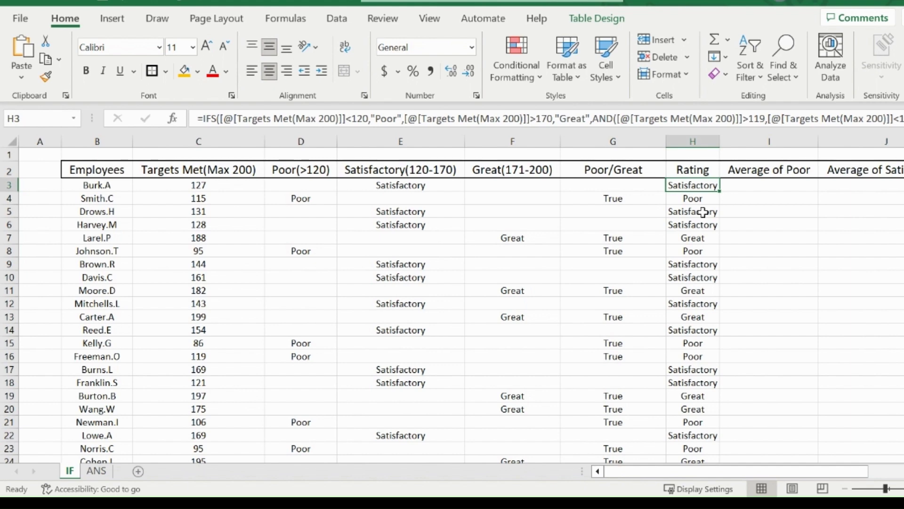
pyautogui.hscroll(2, 673, 198)
pyautogui.click(645, 183)
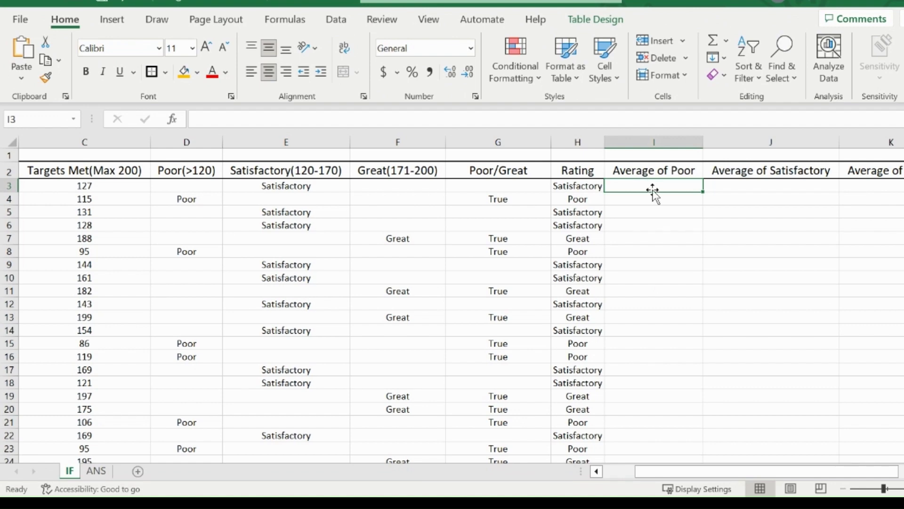
# Step: Start =SUMIF( in I3 with the Rating range locked as $H$3:$H$52
pyautogui.write('=sumi')
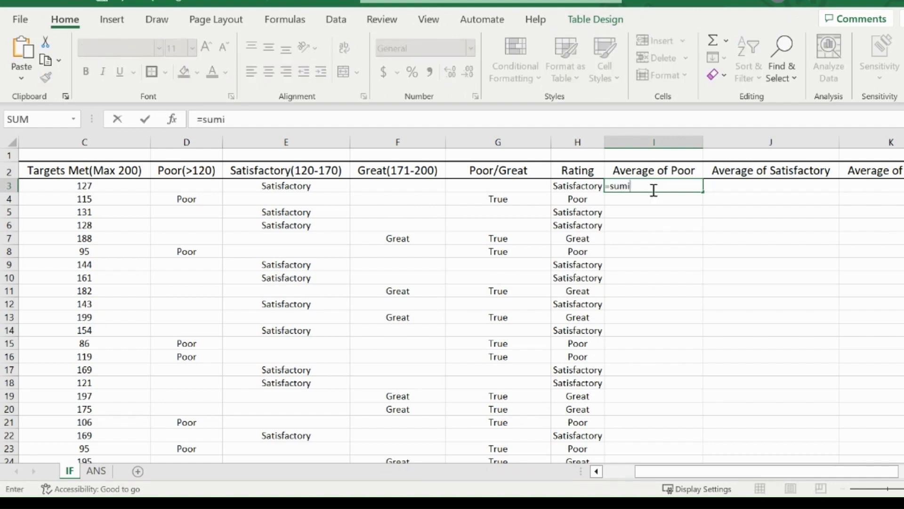
pyautogui.write('f(')
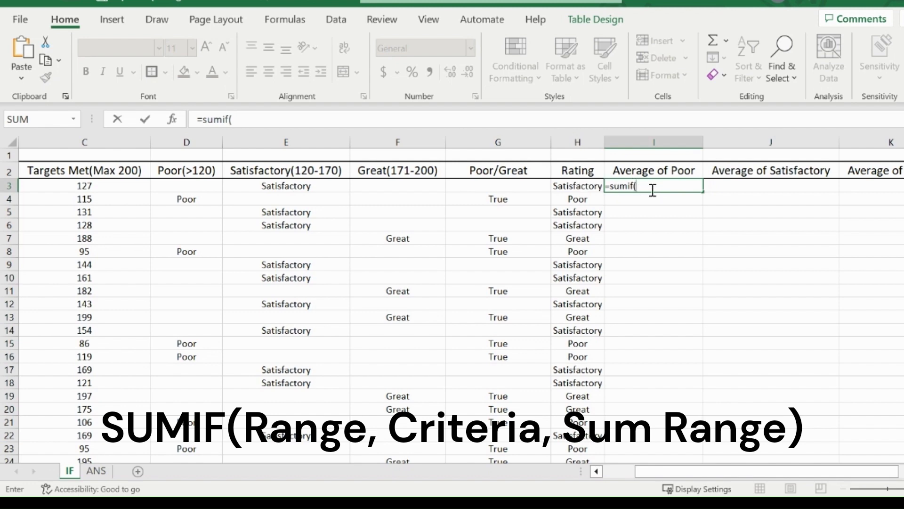
pyautogui.write('H3:H52')
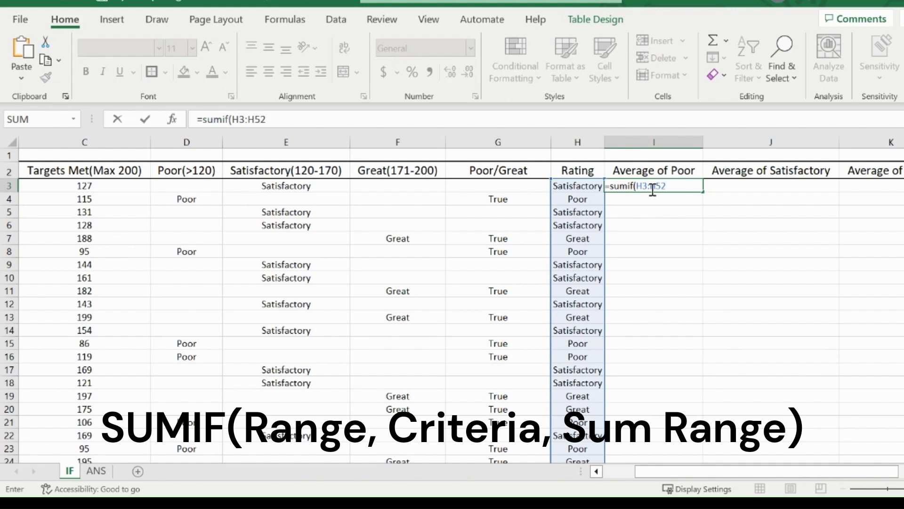
pyautogui.moveTo(666, 188); pyautogui.dragTo(638, 188)
pyautogui.press('F4')
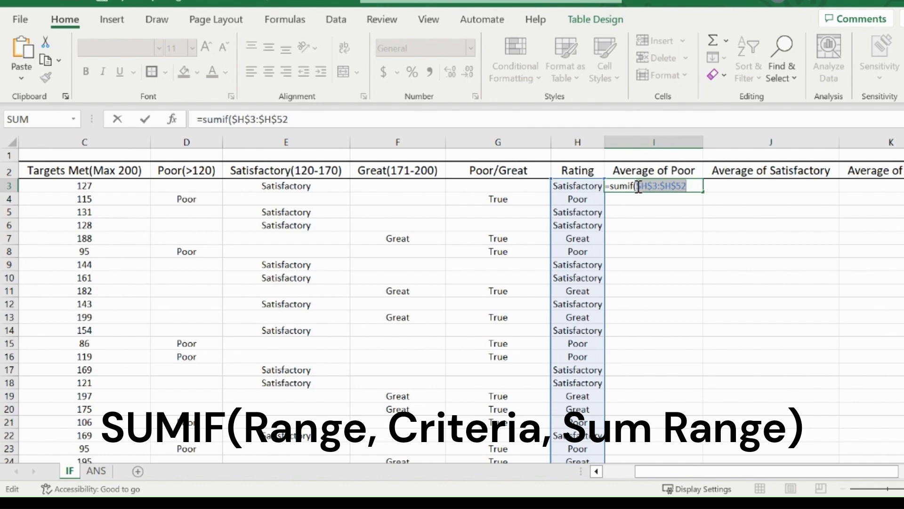
pyautogui.click(692, 187)
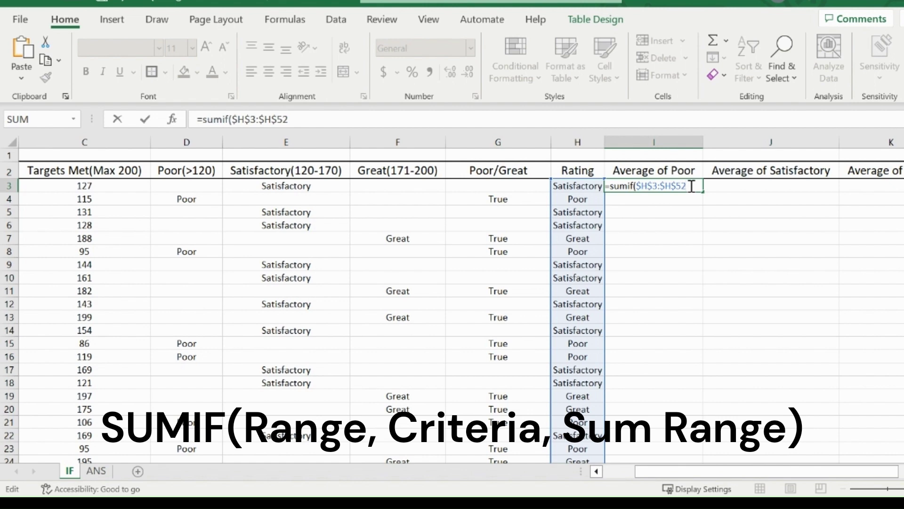
# Step: Add the "Poor" criterion and absolute sum range $C$3:$C$52 to the I3 SUMIF, closing the bracket
pyautogui.write(',"Poor')
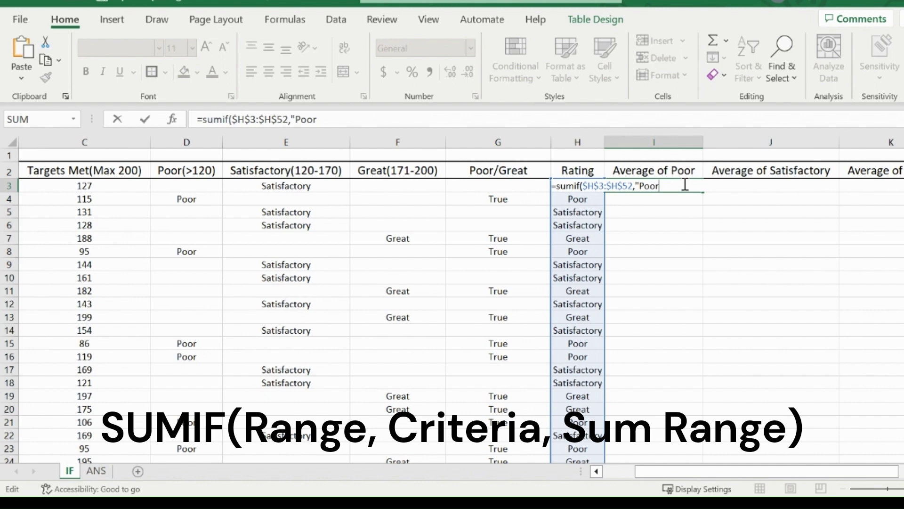
pyautogui.write('"')
pyautogui.write('C#')
pyautogui.press('BackSpace')
pyautogui.write('3')
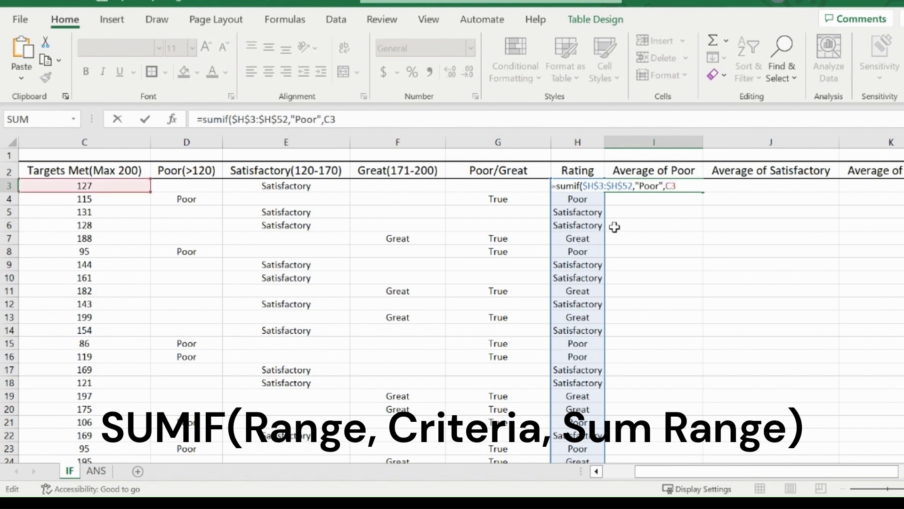
pyautogui.write(':C52')
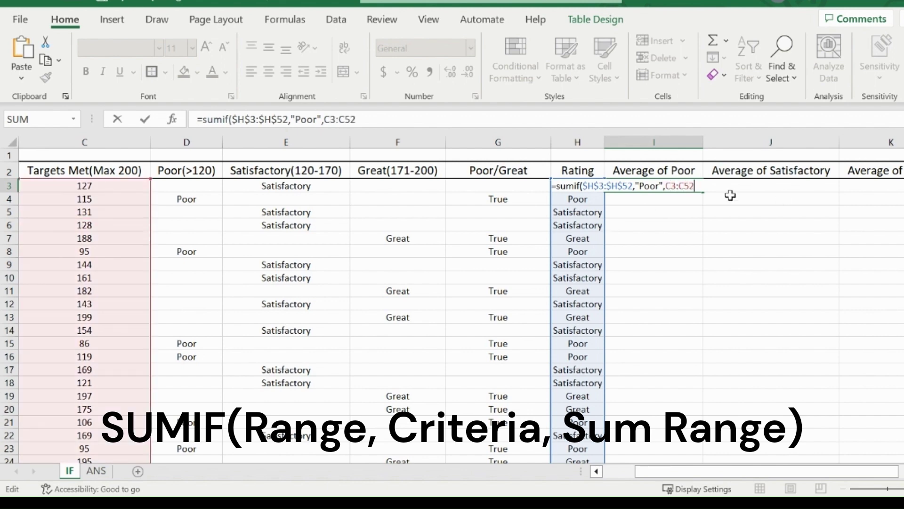
pyautogui.moveTo(690, 187); pyautogui.dragTo(668, 189)
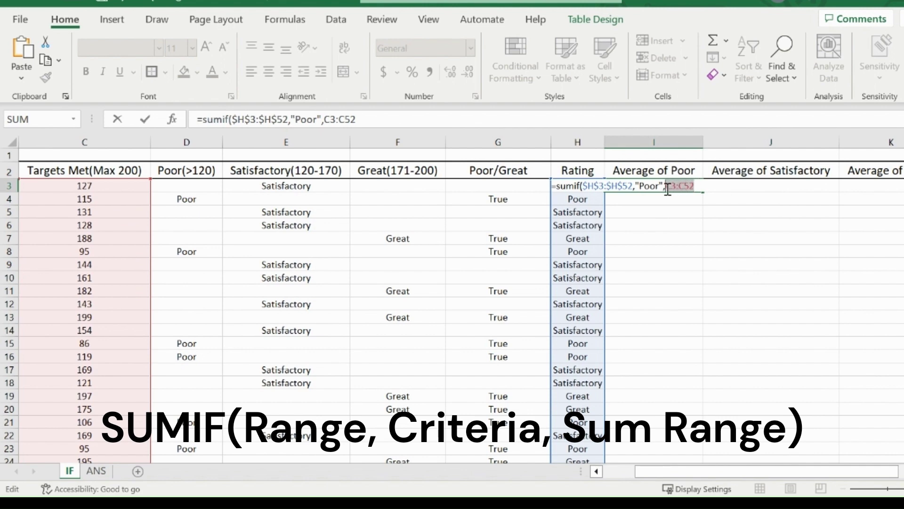
pyautogui.press('F4')
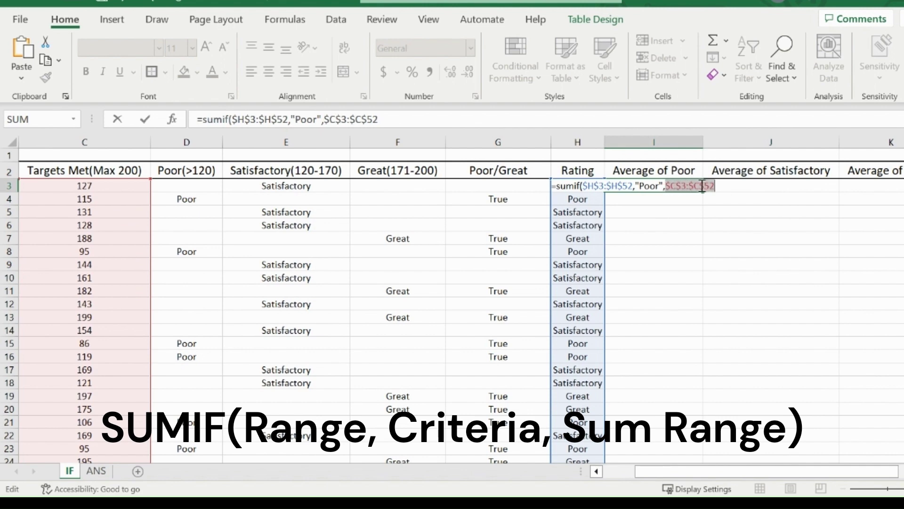
pyautogui.click(719, 186)
pyautogui.write(')')
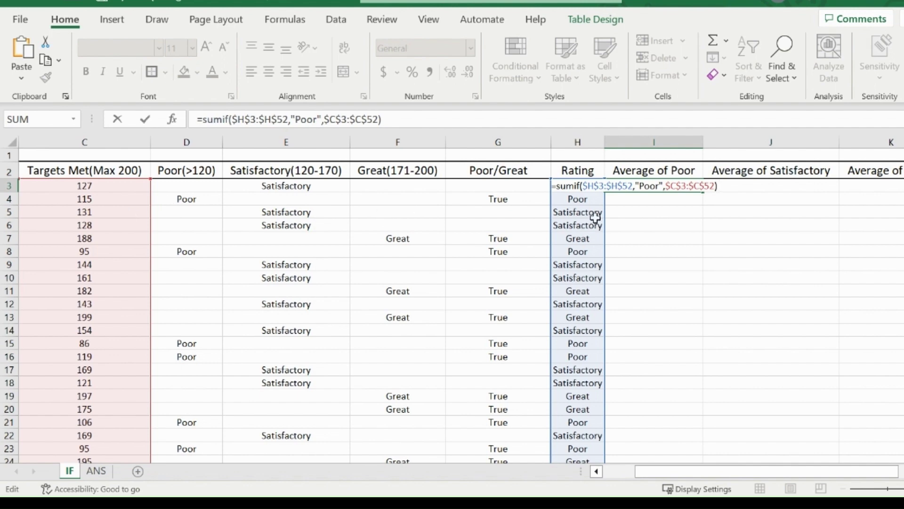
# Step: Commit the I3 SUMIF returning 1544 and check the auto-filled value in I4
pyautogui.press('Return')
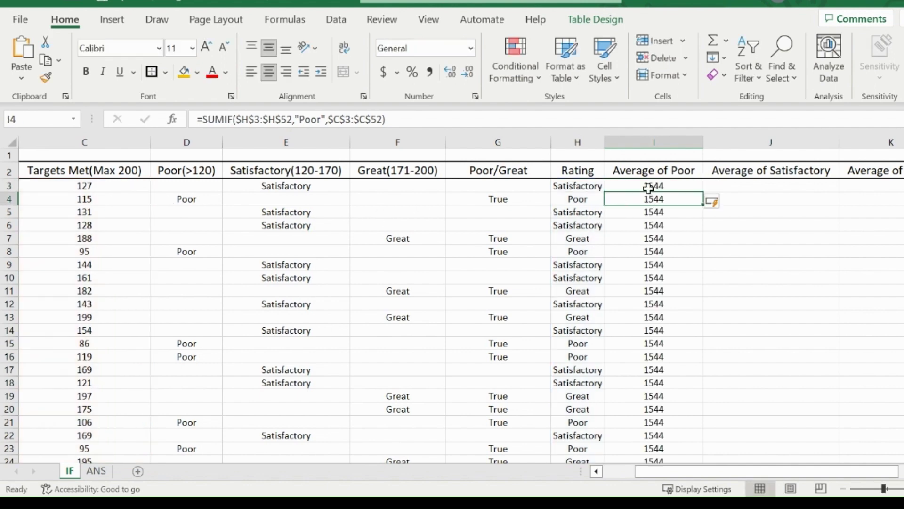
pyautogui.click(648, 187)
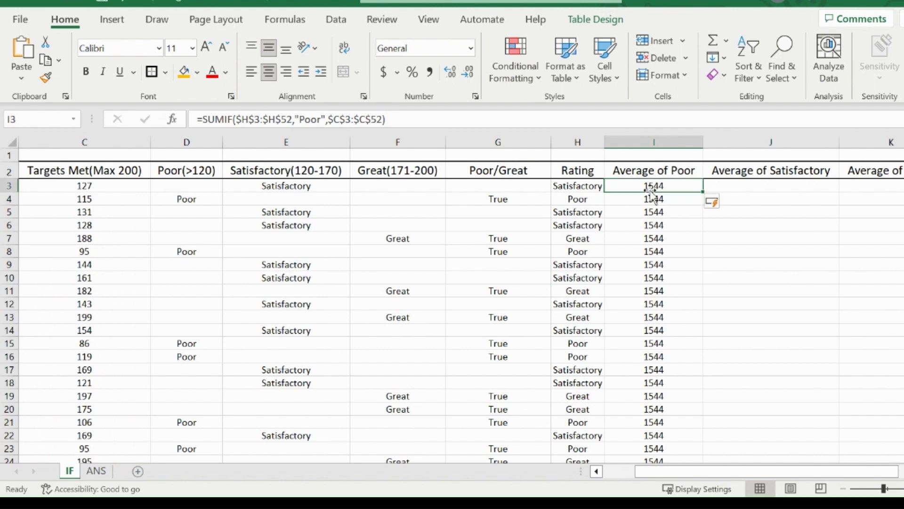
pyautogui.click(654, 200)
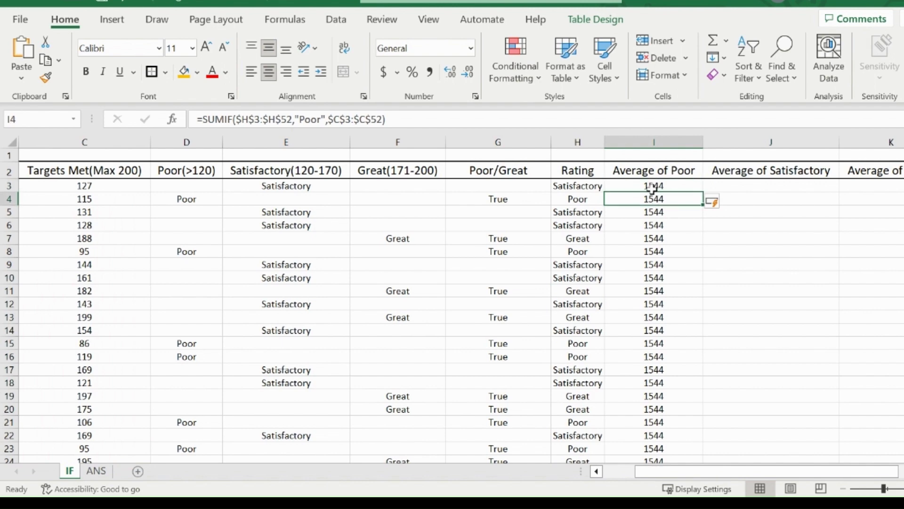
pyautogui.click(651, 187)
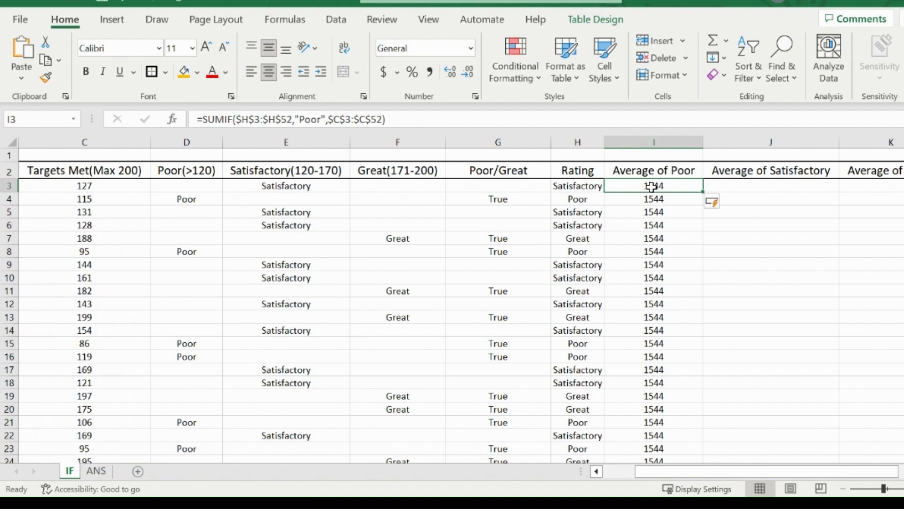
# Step: Undo the calculated column fill so only I3 keeps the SUMIF formula
pyautogui.click(716, 203)
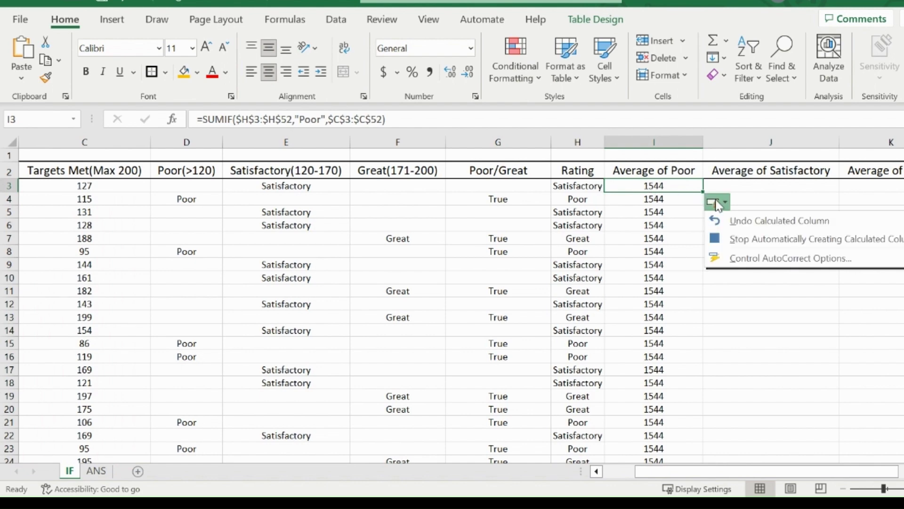
pyautogui.click(762, 228)
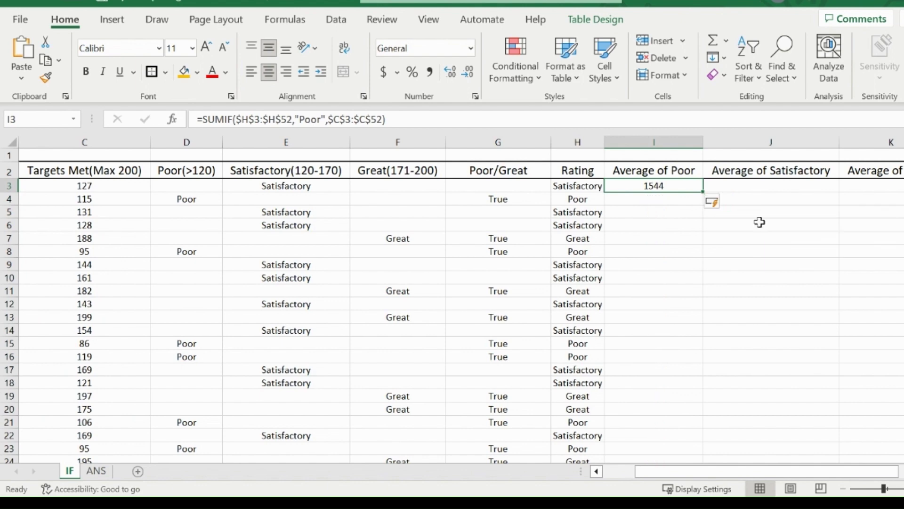
pyautogui.click(675, 198)
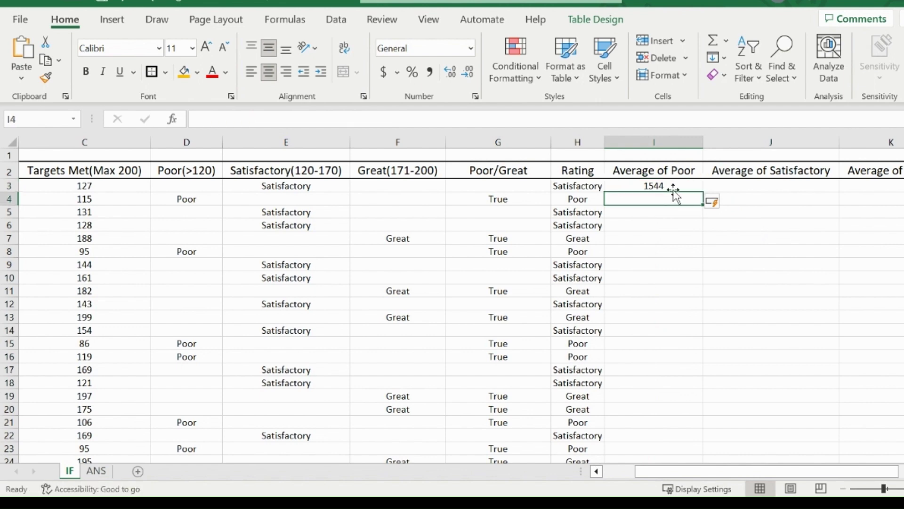
pyautogui.click(672, 186)
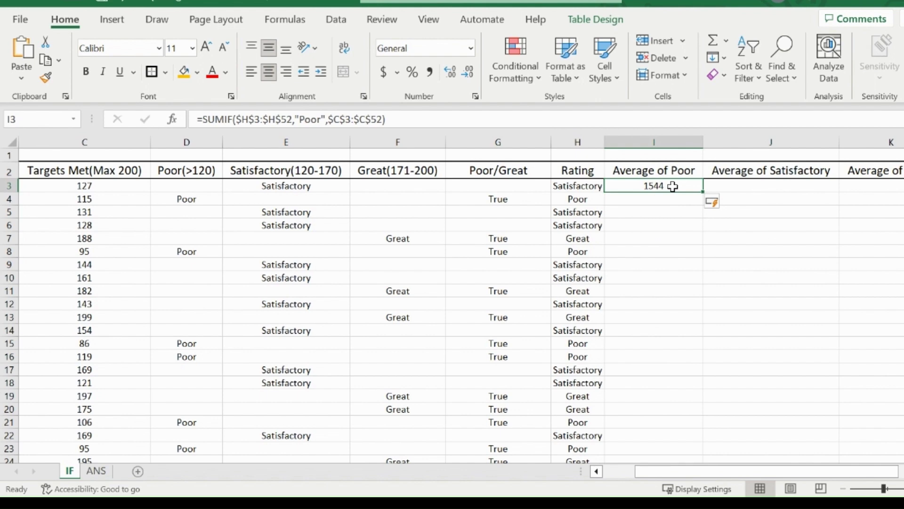
# Step: Divide the I3 SUMIF by COUNTIF($H$3:$H$52,"Poor") to give an average of 102.9333333
pyautogui.click(543, 121)
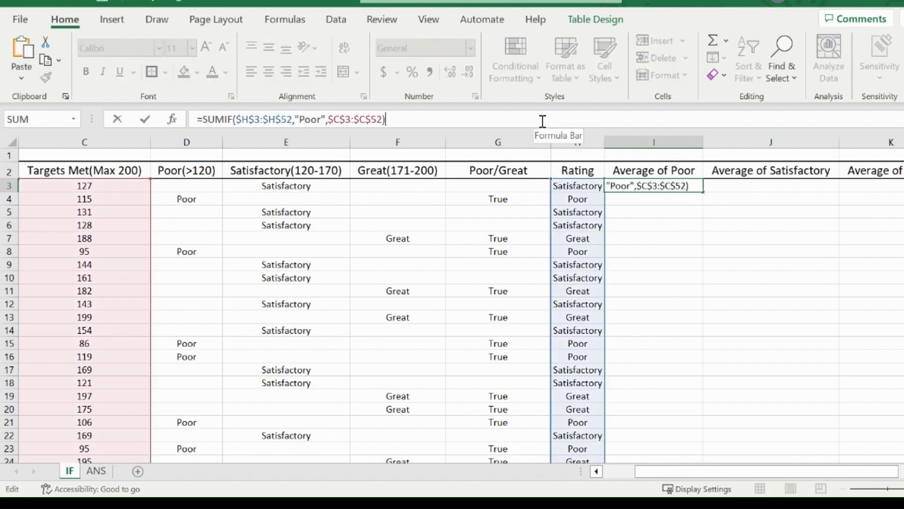
pyautogui.write('/')
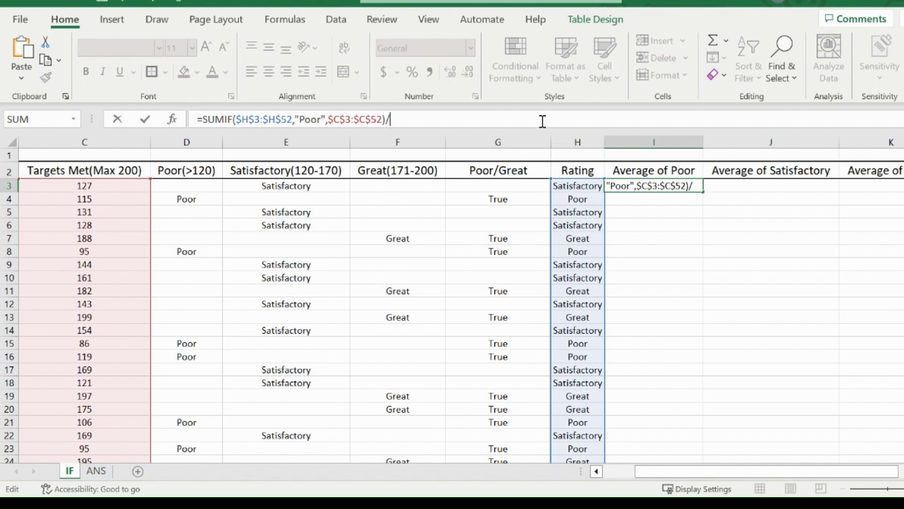
pyautogui.write('cou')
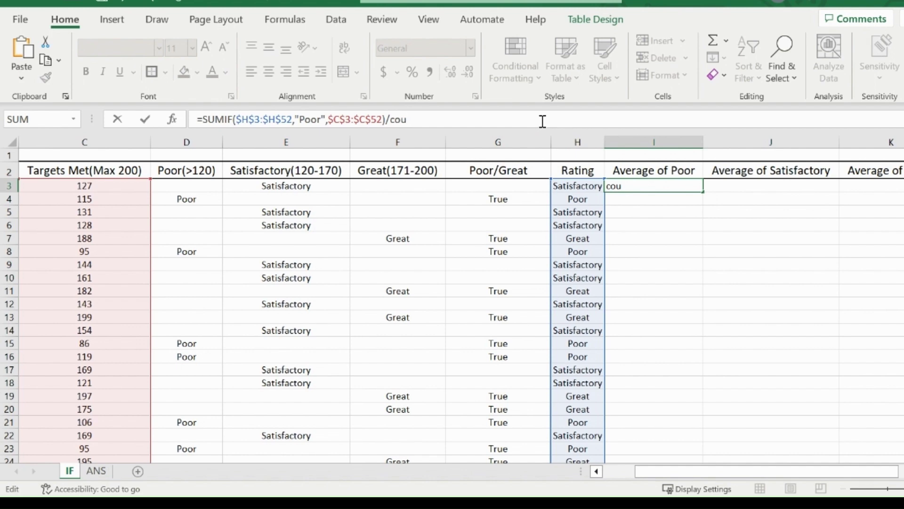
pyautogui.write('ntif(')
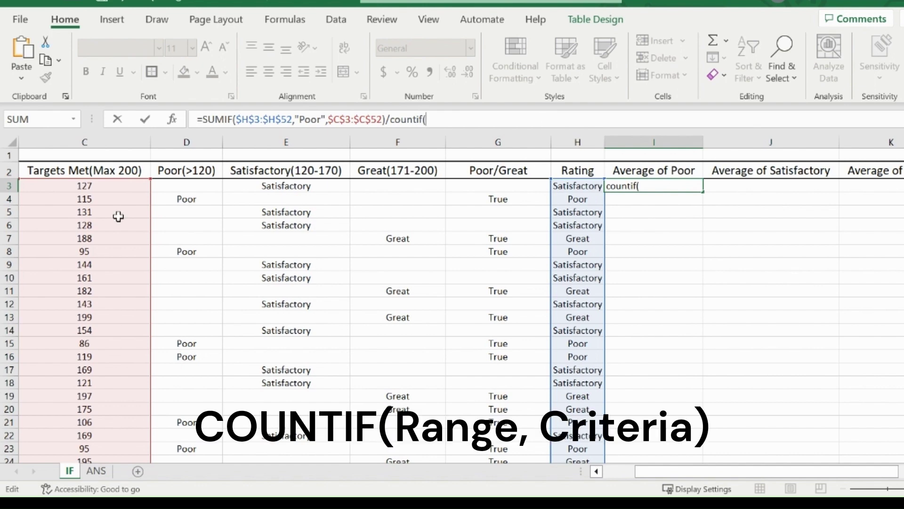
pyautogui.click(578, 186)
pyautogui.write(':H52')
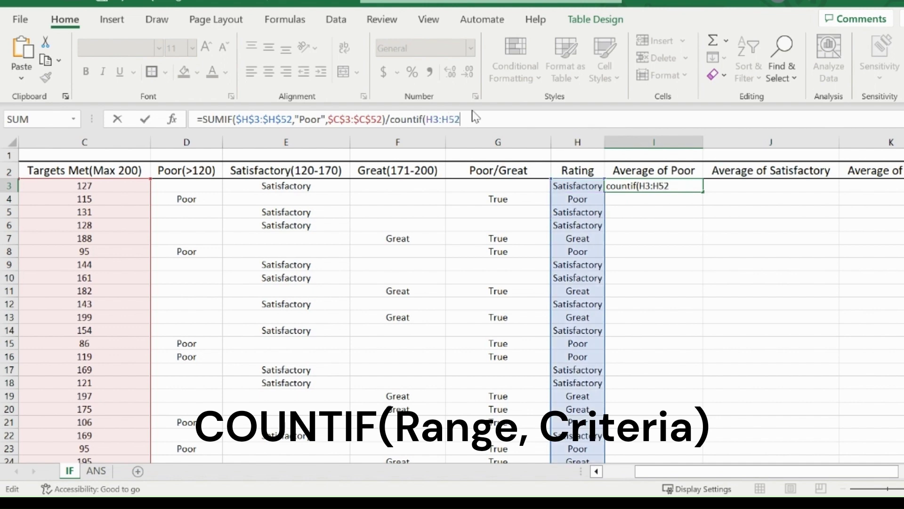
pyautogui.moveTo(460, 119); pyautogui.dragTo(430, 121)
pyautogui.press('F4')
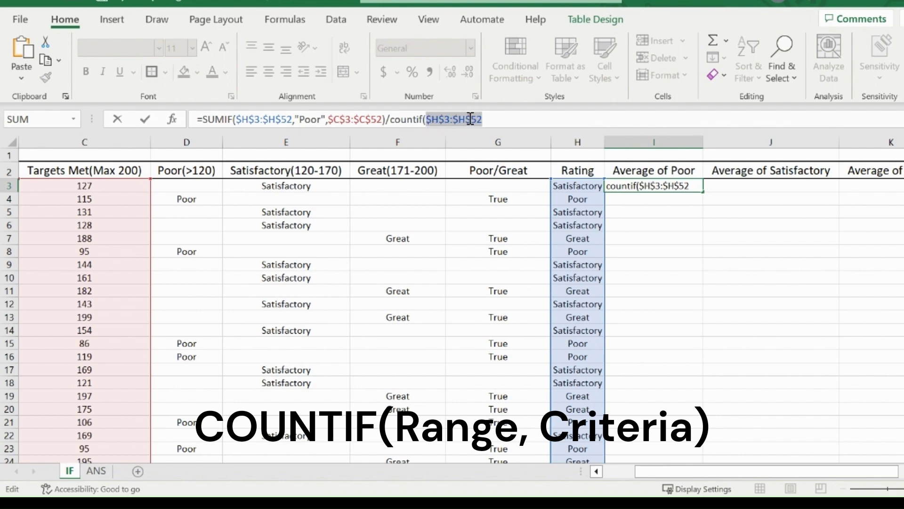
pyautogui.click(487, 120)
pyautogui.write(',')
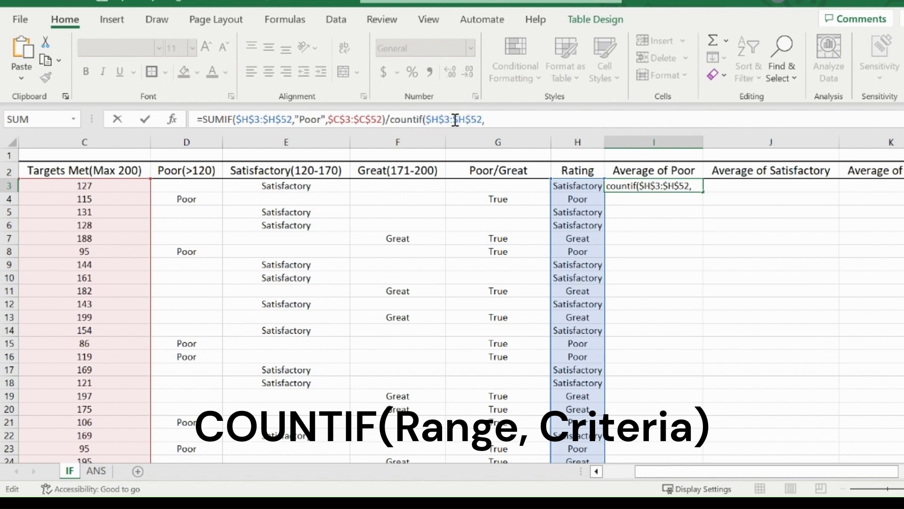
pyautogui.write('"Po')
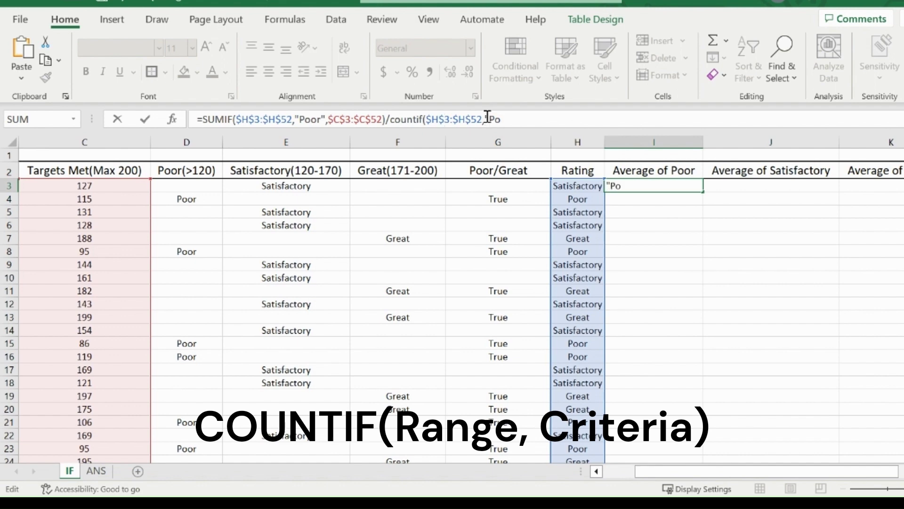
pyautogui.write('or")')
pyautogui.press('Return')
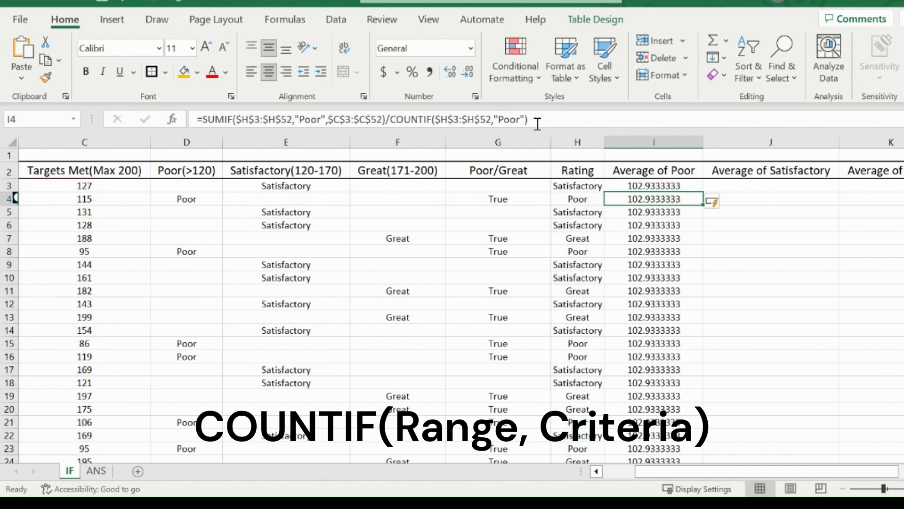
# Step: Undo the column I auto-fill, then copy the I3 average formula across to J3 and K3
pyautogui.click(681, 186)
pyautogui.click(722, 203)
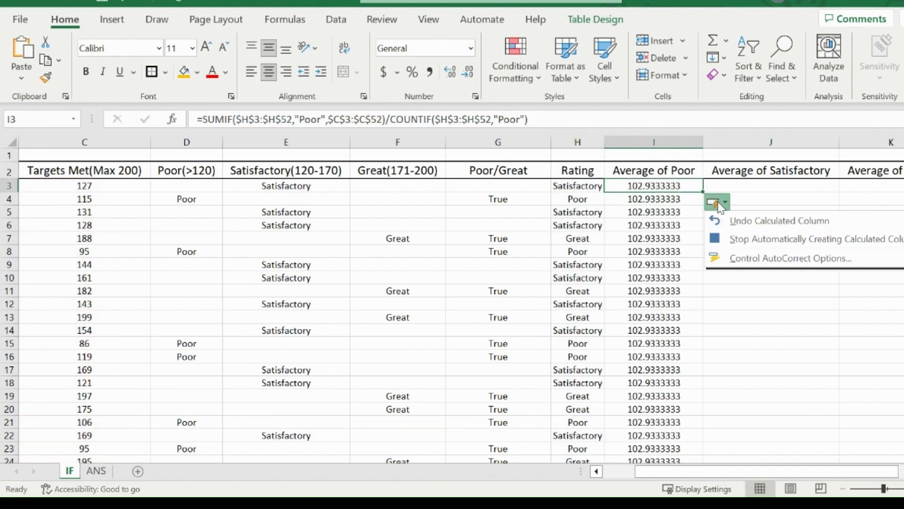
pyautogui.click(757, 221)
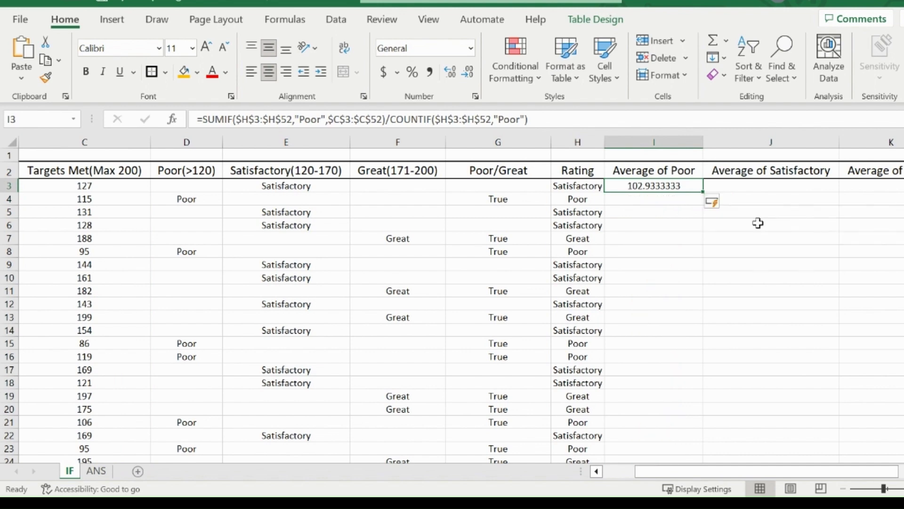
pyautogui.click(684, 197)
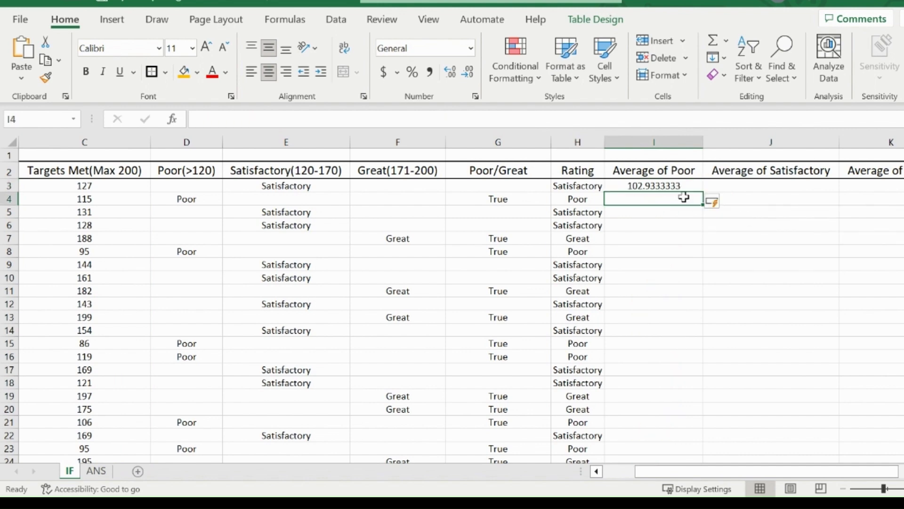
pyautogui.click(684, 187)
pyautogui.moveTo(703, 192); pyautogui.dragTo(883, 188)
# Step: Change both J3 criteria from "Poor" to "Satisfactory" so it averages 145.25
pyautogui.click(872, 209)
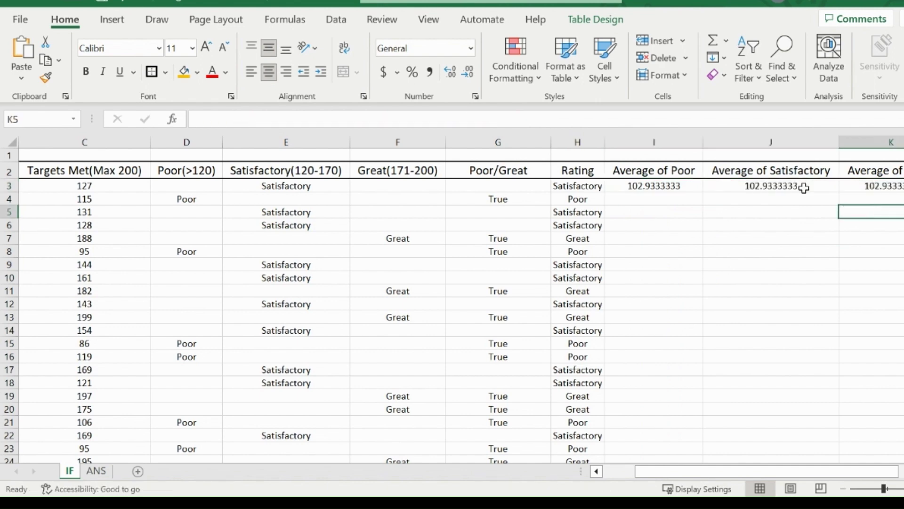
pyautogui.click(801, 185)
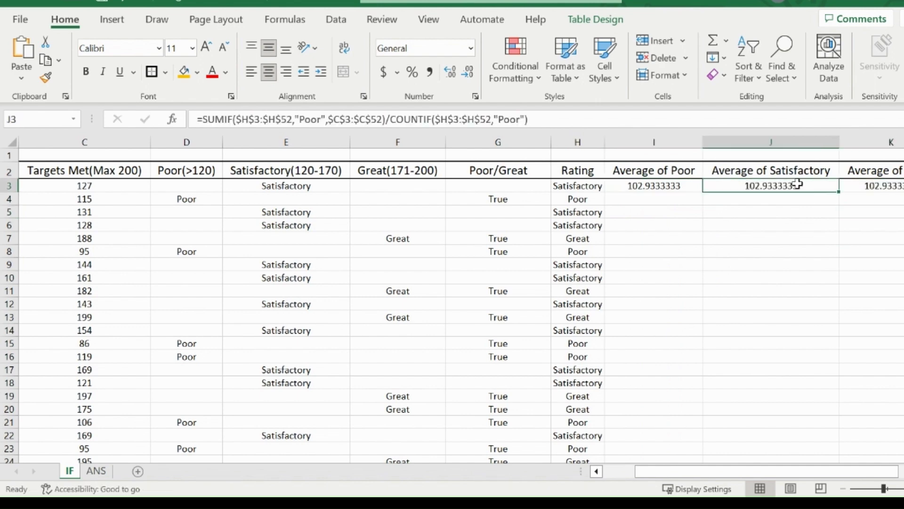
pyautogui.click(320, 119)
pyautogui.press('BackSpace')
pyautogui.press('BackSpace')
pyautogui.press('BackSpace')
pyautogui.press('BackSpace')
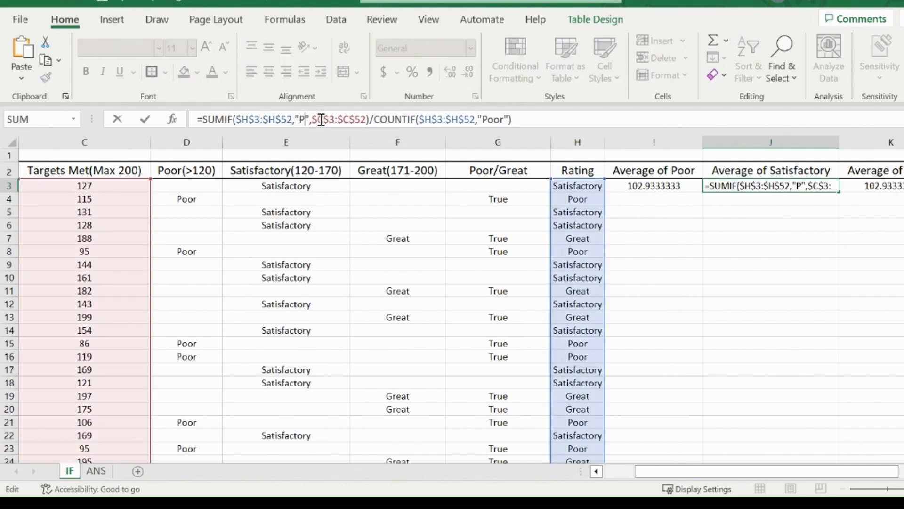
pyautogui.write('Sat')
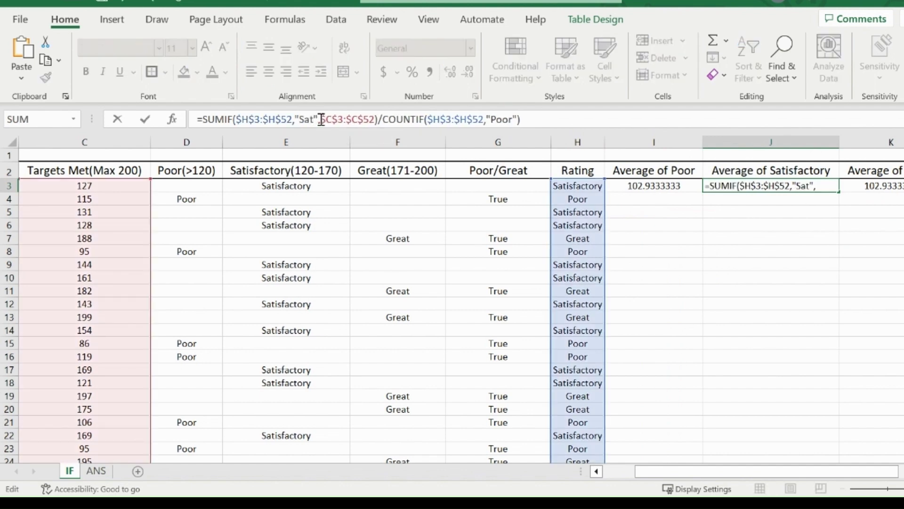
pyautogui.write('isfactory')
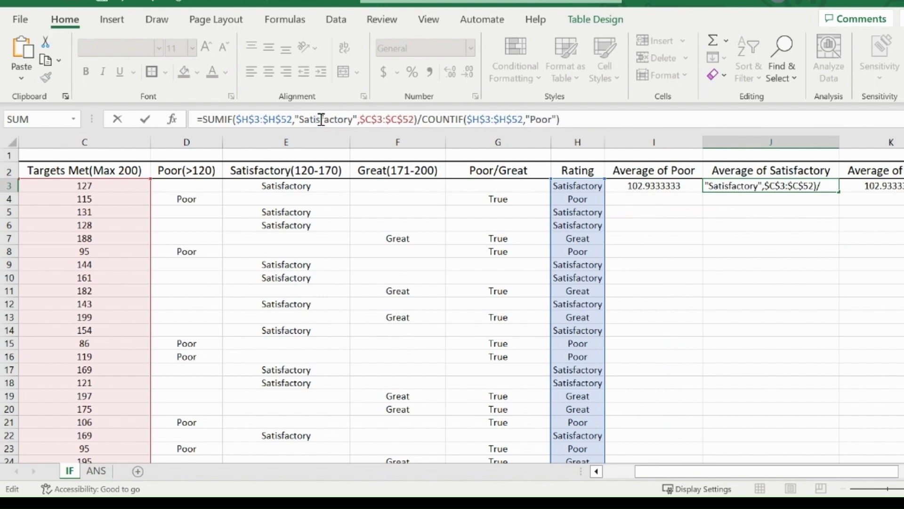
pyautogui.click(551, 119)
pyautogui.press('BackSpace')
pyautogui.press('BackSpace')
pyautogui.press('BackSpace')
pyautogui.press('BackSpace')
pyautogui.write('Sa')
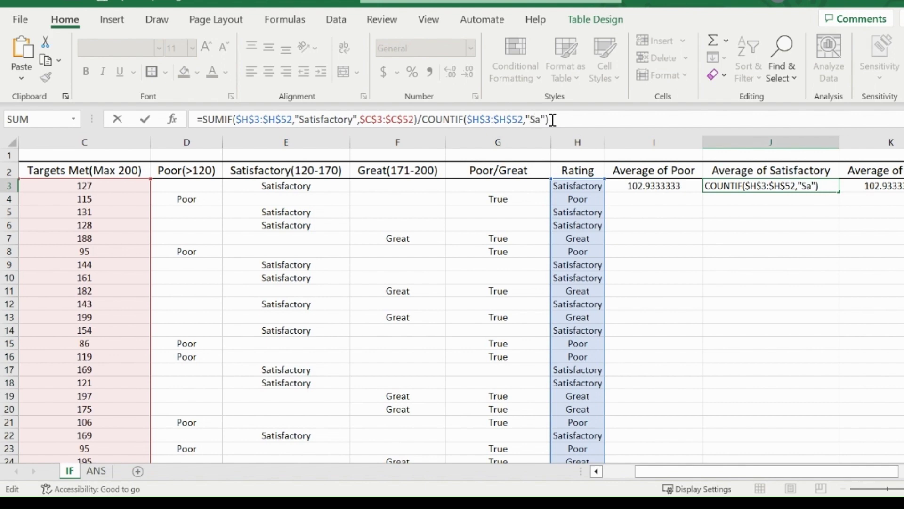
pyautogui.write('tisfact')
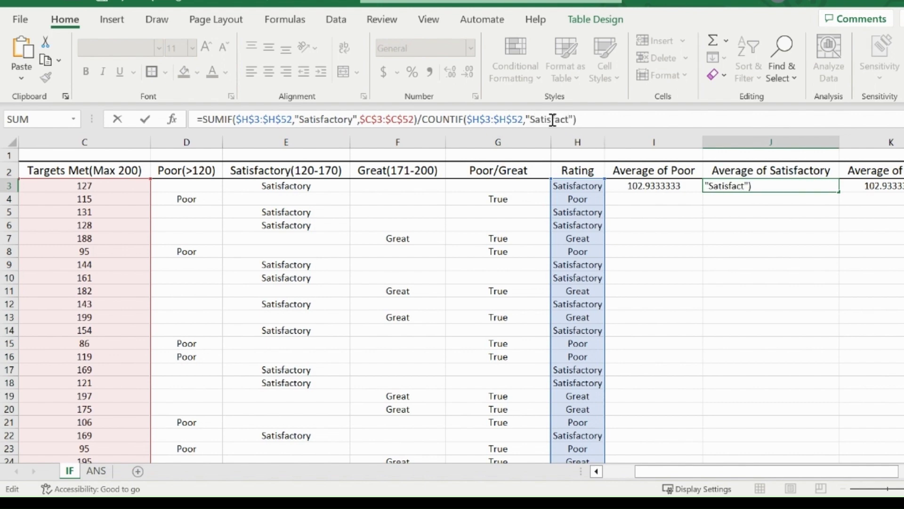
pyautogui.write('ory')
pyautogui.press('Return')
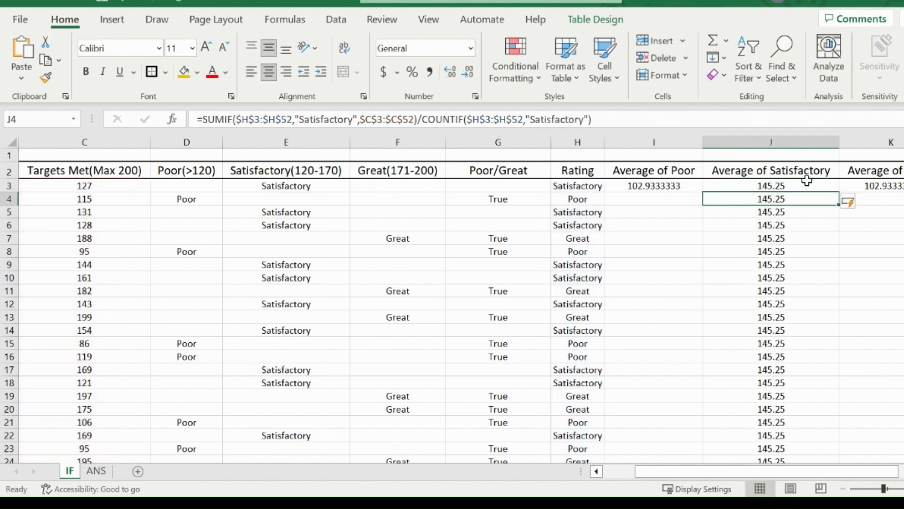
# Step: Undo the calculated column fill so only J3 keeps the Satisfactory average
pyautogui.click(807, 185)
pyautogui.click(848, 201)
pyautogui.click(859, 221)
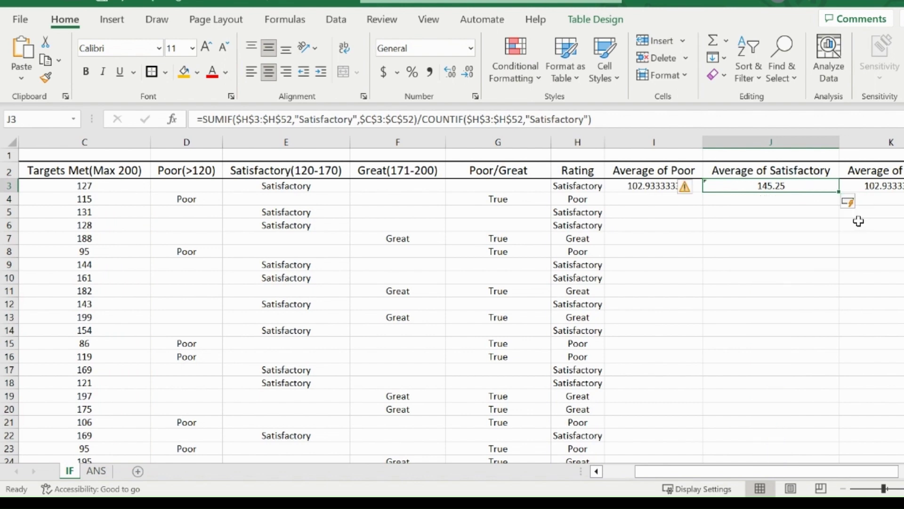
# Step: Change both K3 criteria from "Poor" to "Great" so it averages 187.2
pyautogui.click(899, 187)
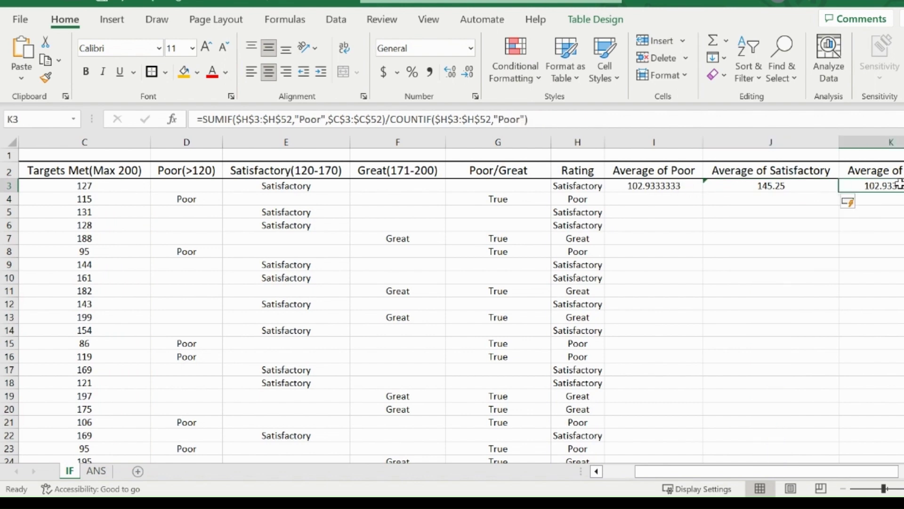
pyautogui.click(517, 119)
pyautogui.press('BackSpace')
pyautogui.press('BackSpace')
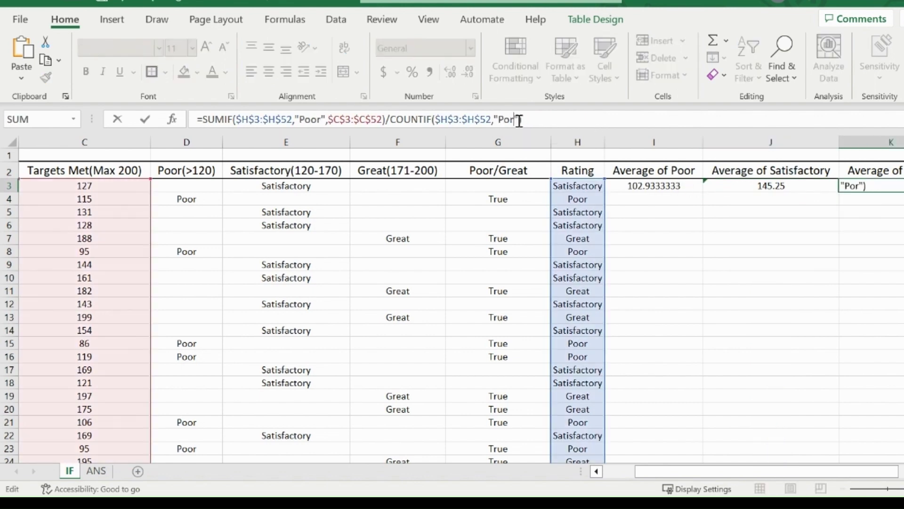
pyautogui.press('BackSpace')
pyautogui.press('BackSpace')
pyautogui.write('Great')
pyautogui.click(324, 120)
pyautogui.press('BackSpace')
pyautogui.press('BackSpace')
pyautogui.press('BackSpace')
pyautogui.press('BackSpace')
pyautogui.write('Great')
pyautogui.press('Return')
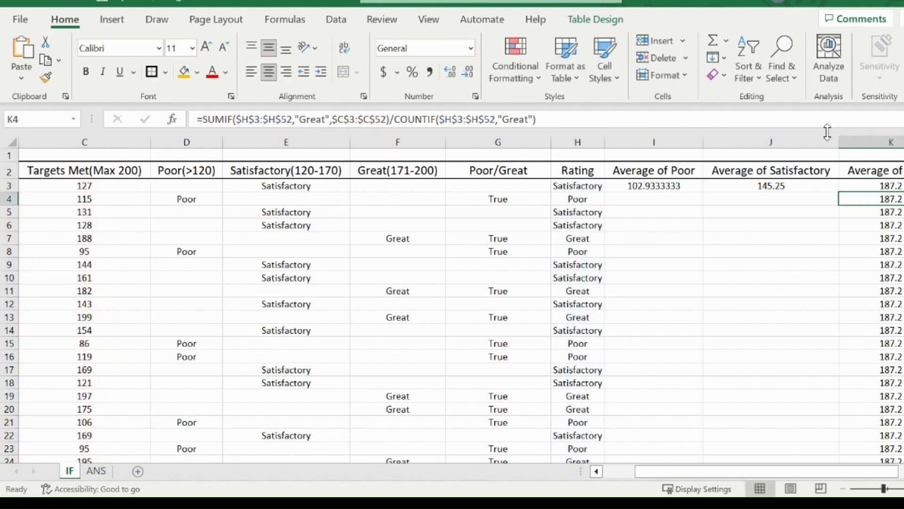
# Step: Undo the calculated column fill so only K3 keeps the Great average
pyautogui.press('Up')
pyautogui.hotkey('alt', 'shift', 'F10')
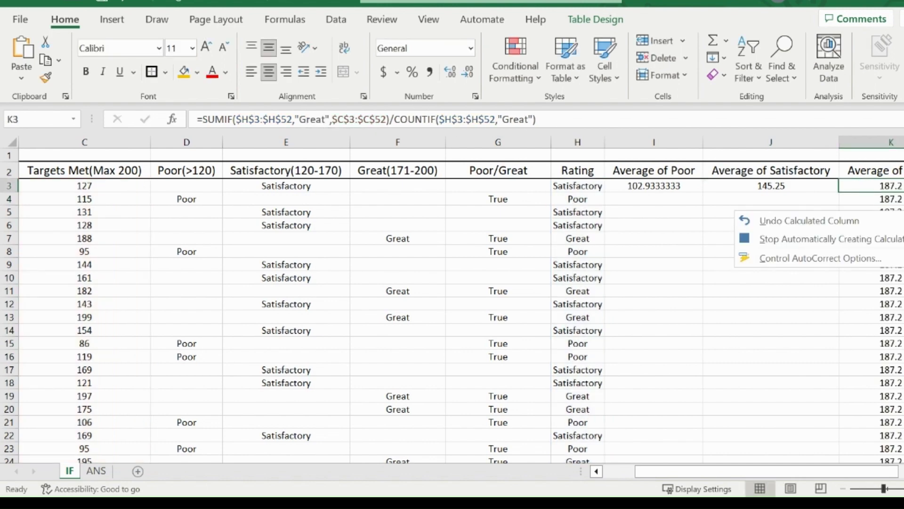
pyautogui.click(892, 222)
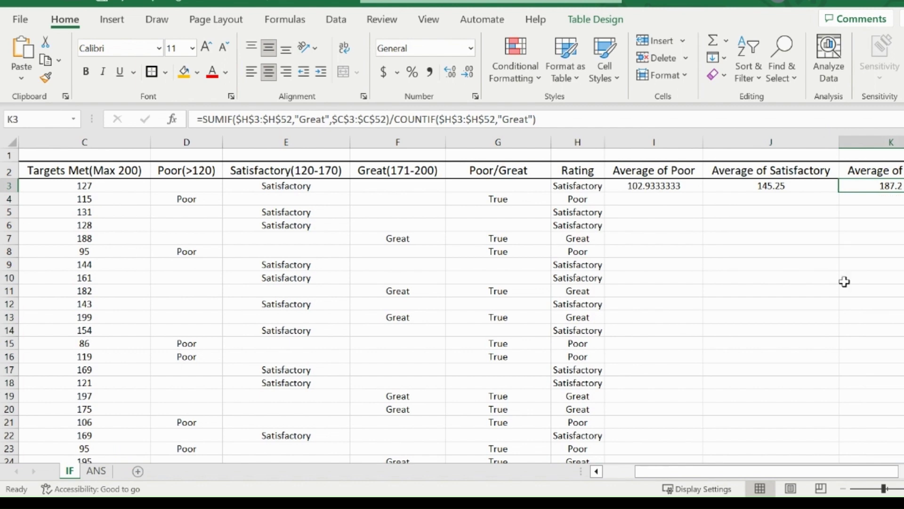
pyautogui.moveTo(709, 471); pyautogui.dragTo(739, 471)
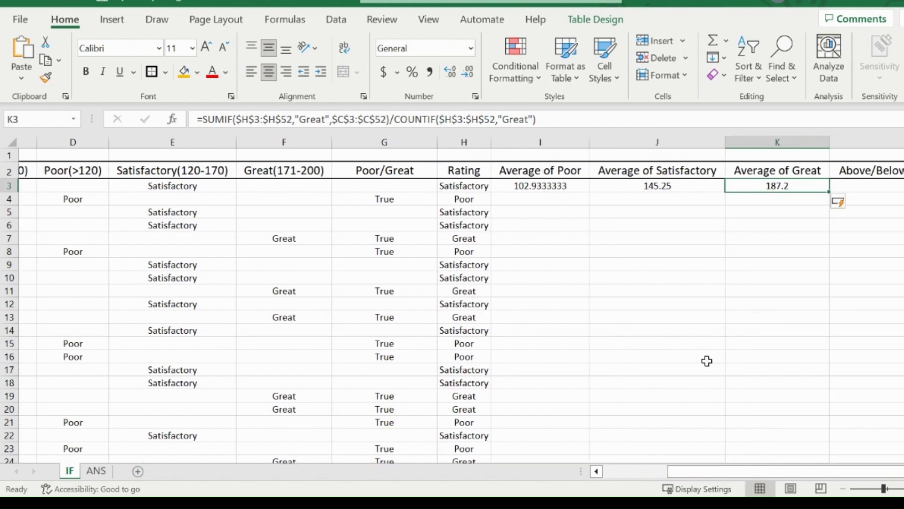
pyautogui.click(660, 197)
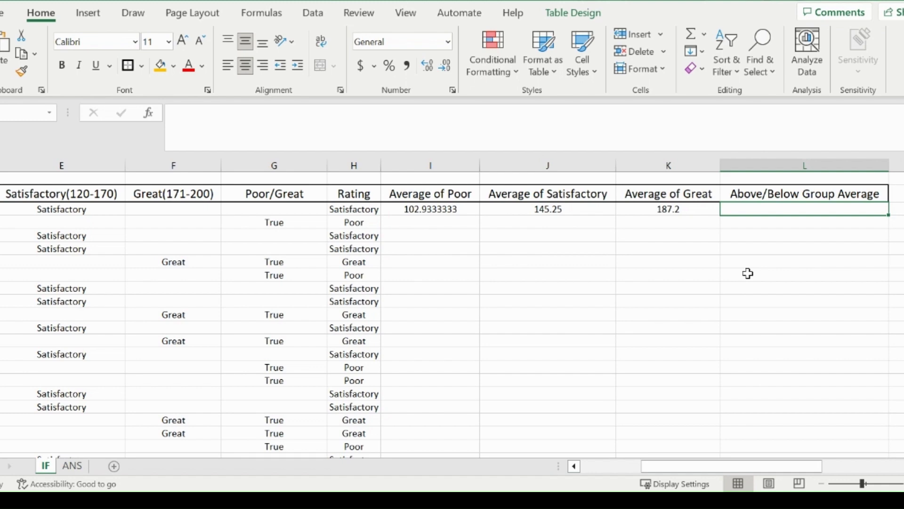
# Step: Enter =IF(C3<120,IF(C3>103,"above","below"),"") in L3, filling it down column L
pyautogui.write('=if')
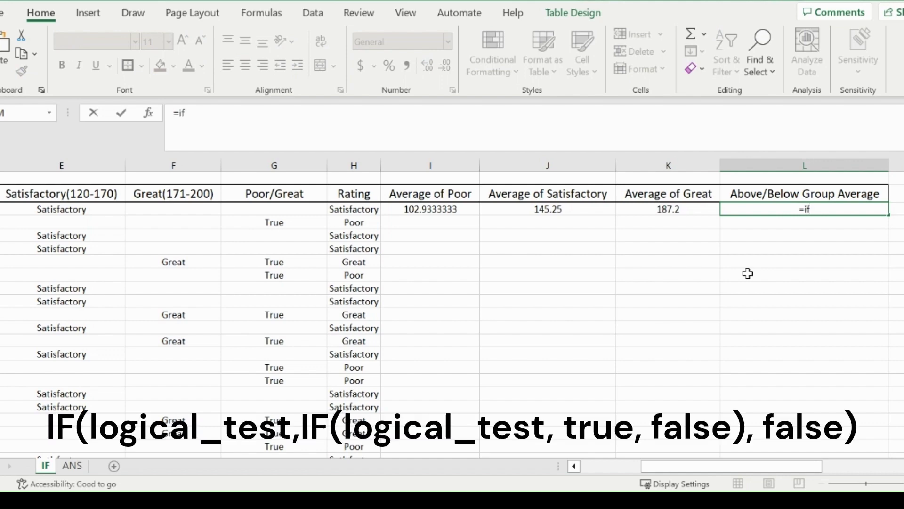
pyautogui.write('(C3')
pyautogui.moveTo(719, 466); pyautogui.dragTo(773, 466)
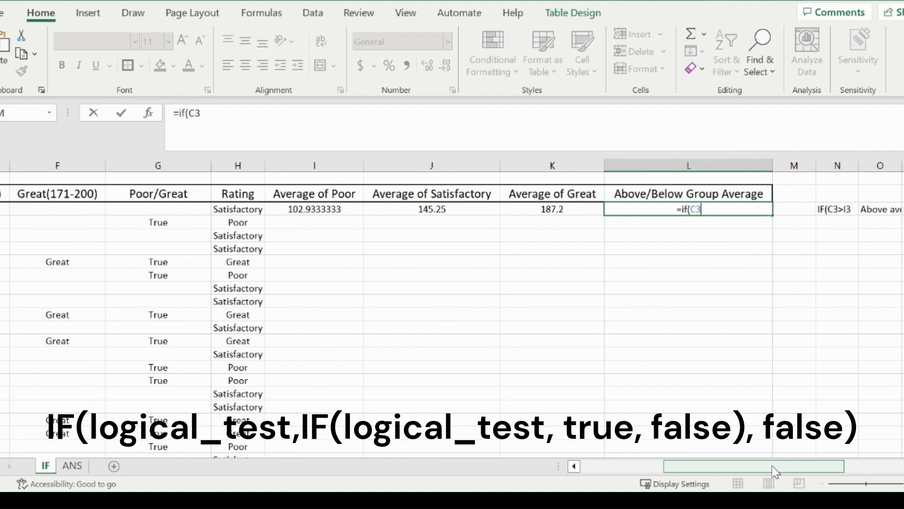
pyautogui.write('<120')
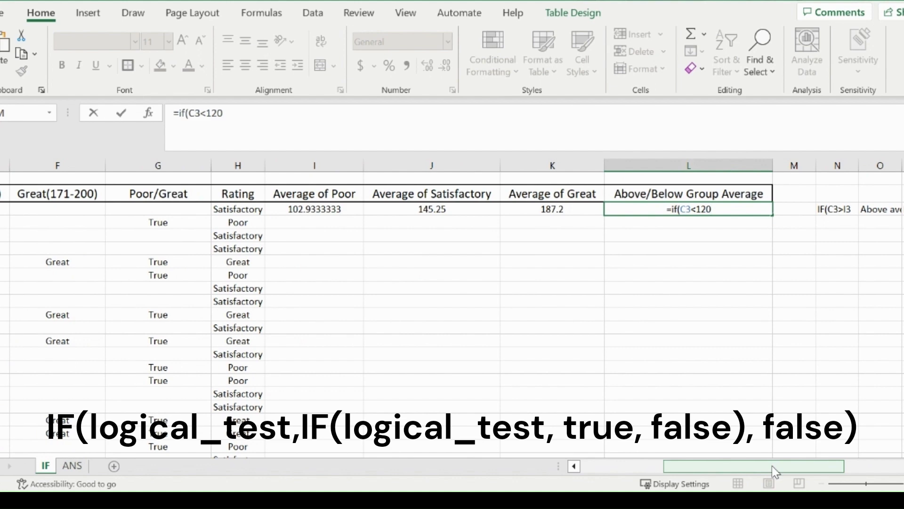
pyautogui.write(',')
pyautogui.write('if(')
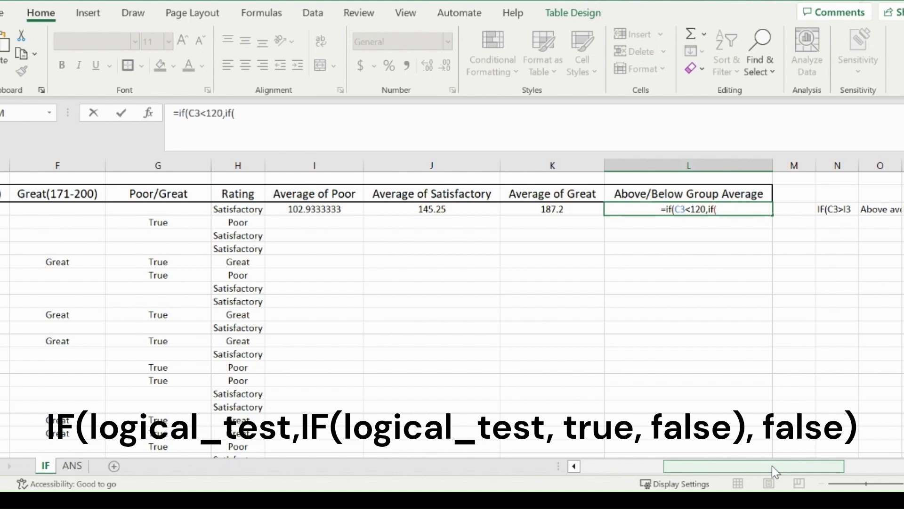
pyautogui.write('C3')
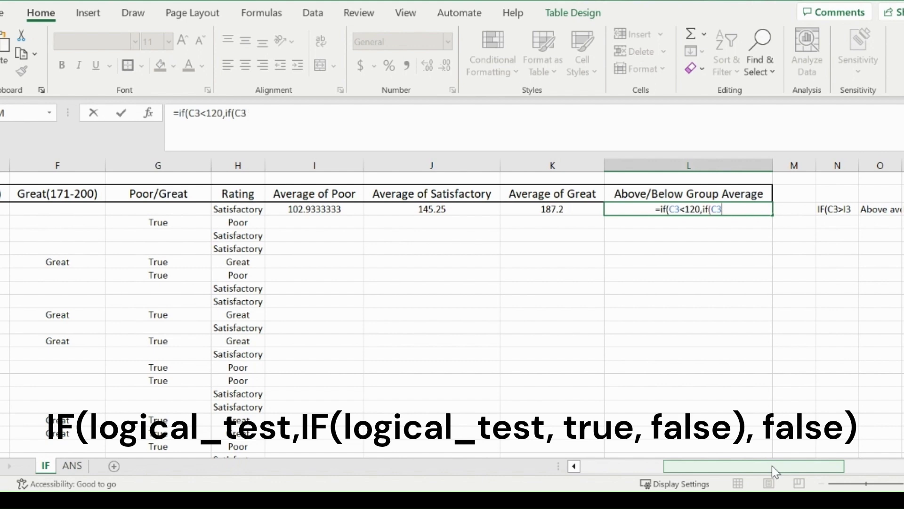
pyautogui.write('>')
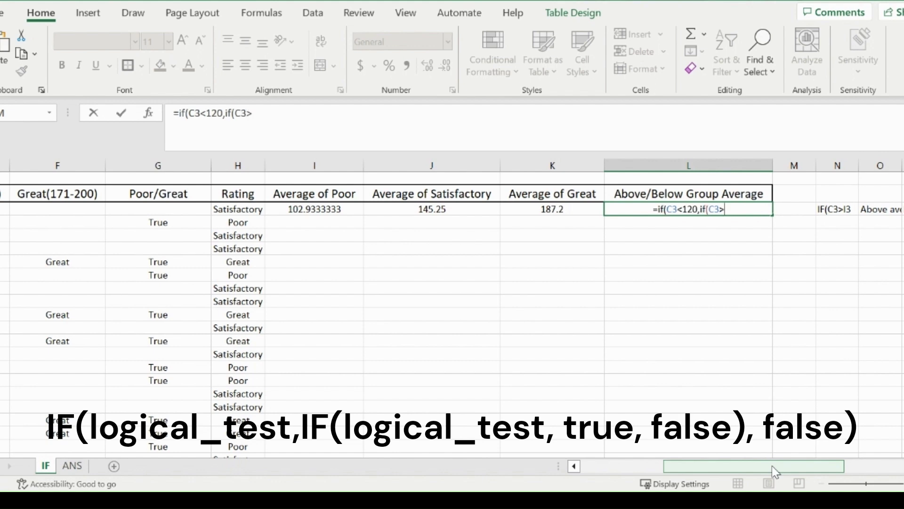
pyautogui.write('10')
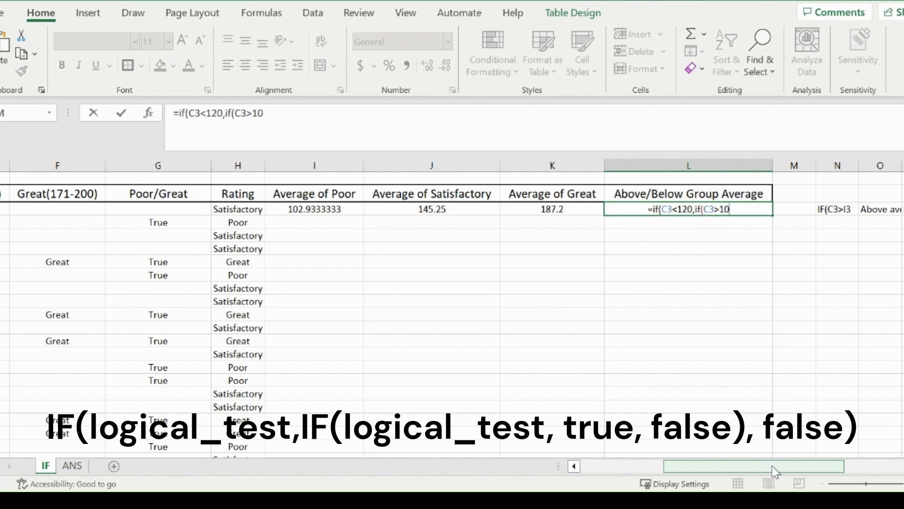
pyautogui.write('3')
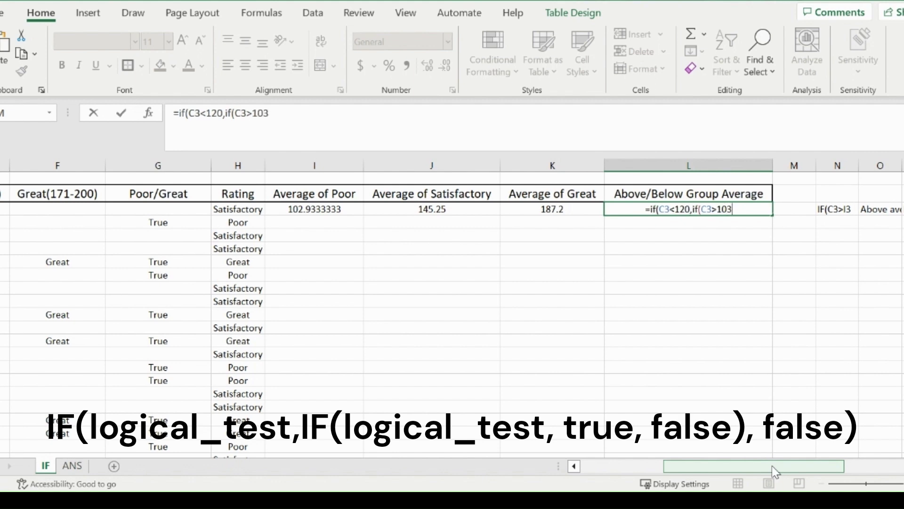
pyautogui.write(',')
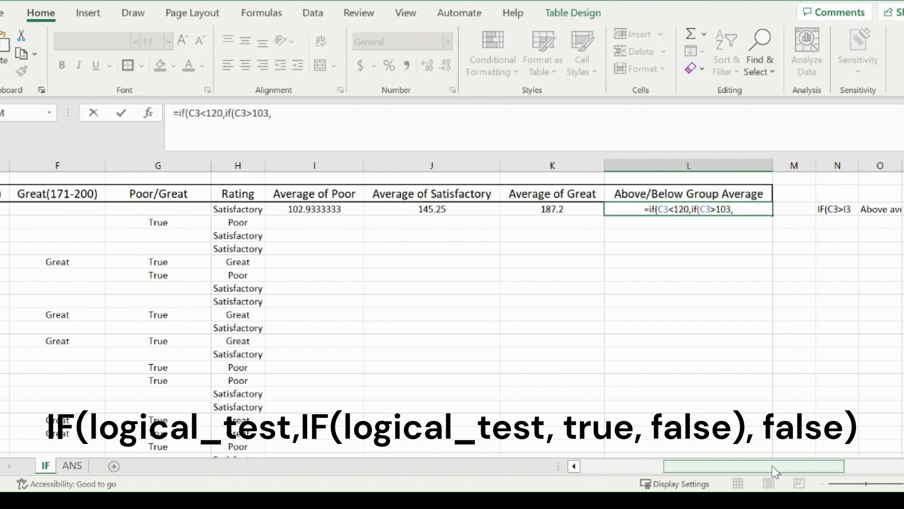
pyautogui.write('"ab')
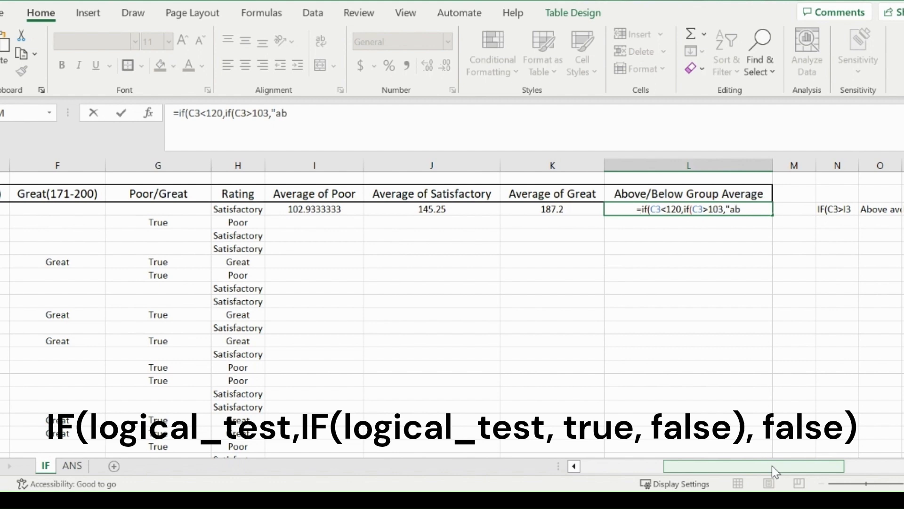
pyautogui.write('ove",')
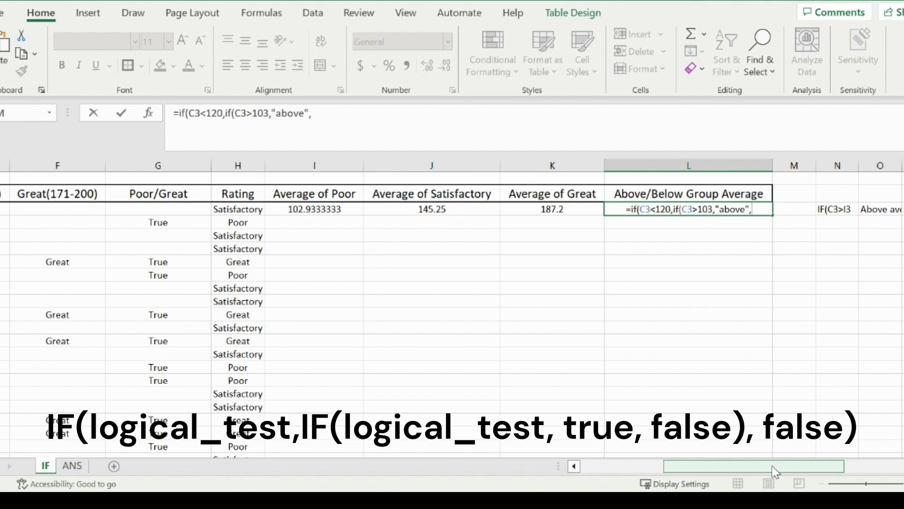
pyautogui.write('"')
pyautogui.write('belo')
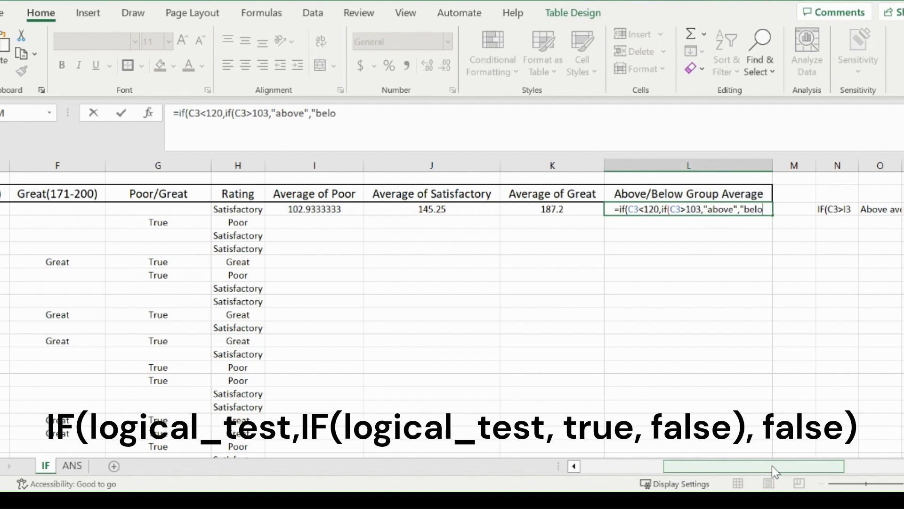
pyautogui.write('w"')
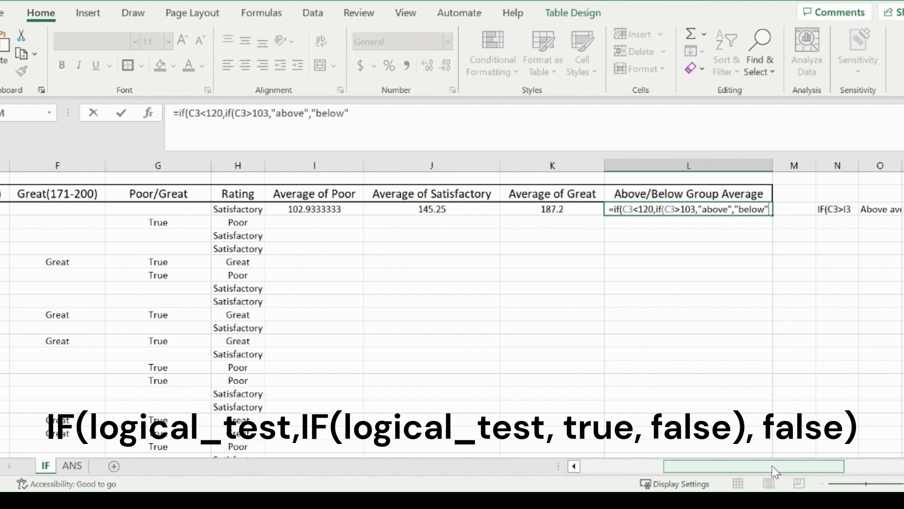
pyautogui.write(')')
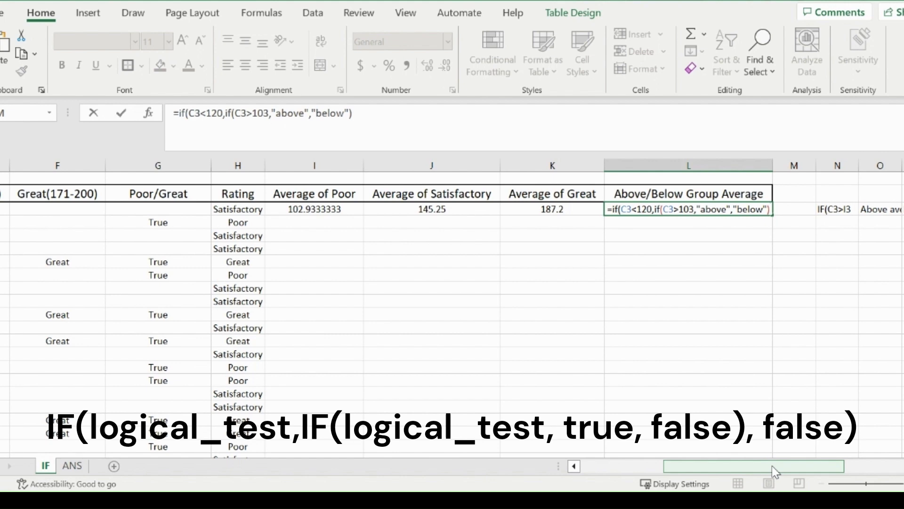
pyautogui.write(',"")')
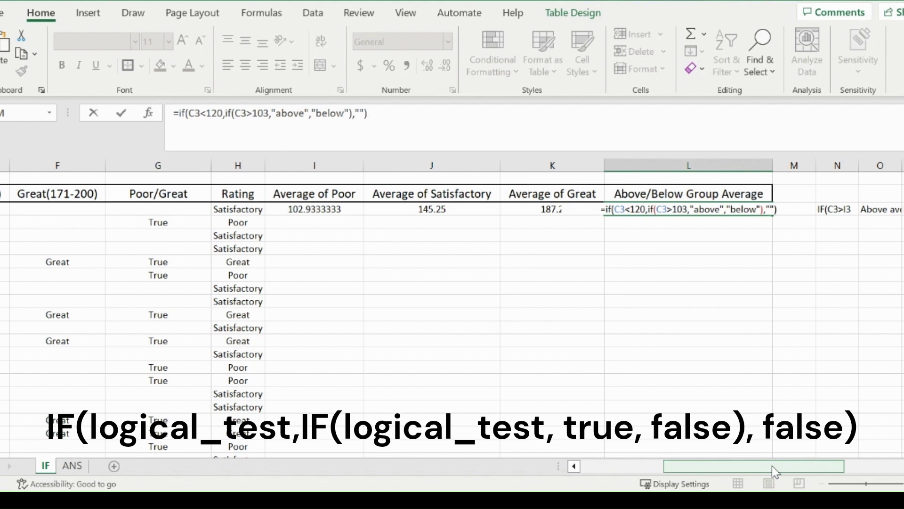
pyautogui.press('Return')
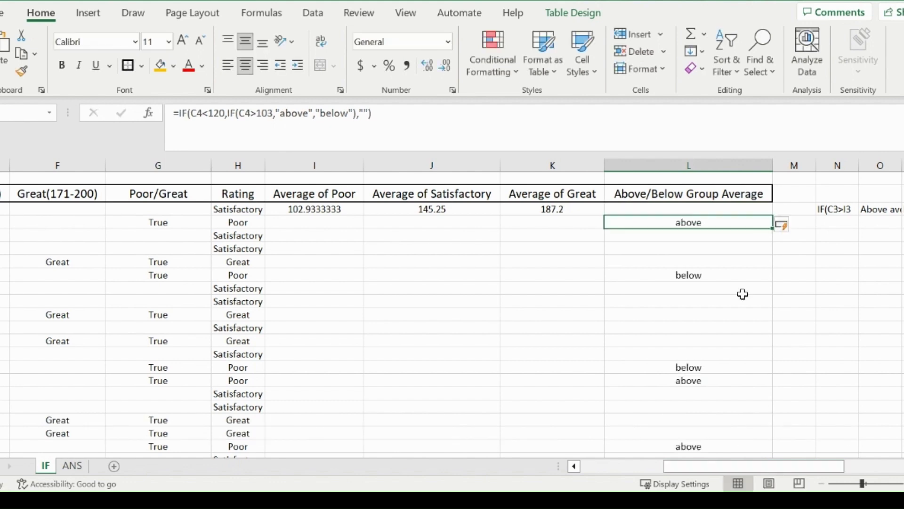
pyautogui.click(704, 274)
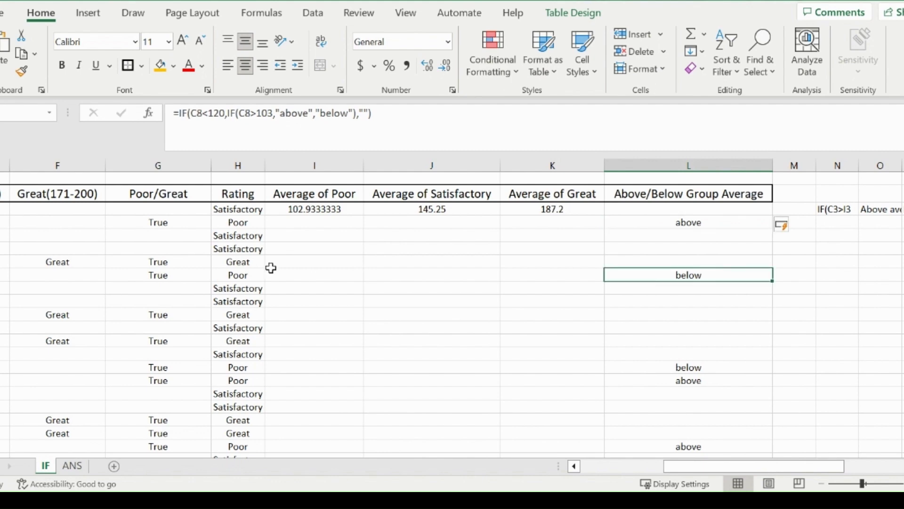
pyautogui.click(242, 275)
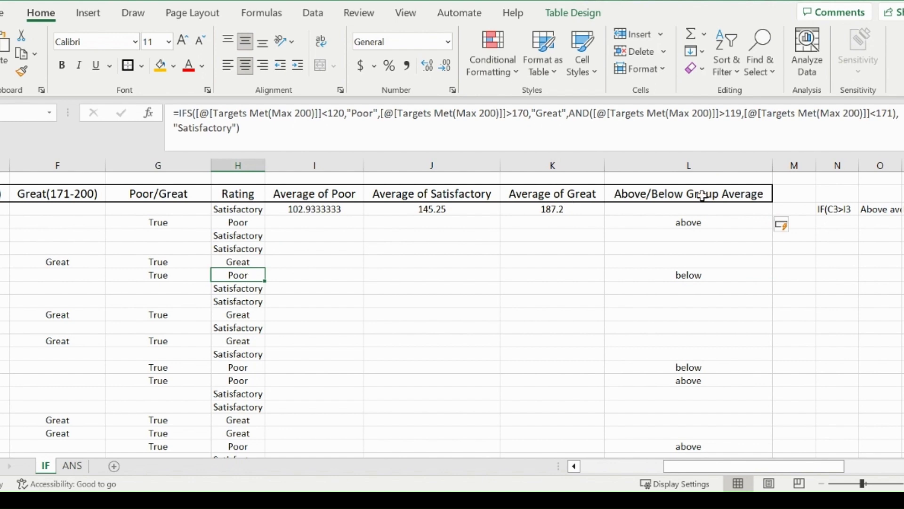
pyautogui.click(706, 223)
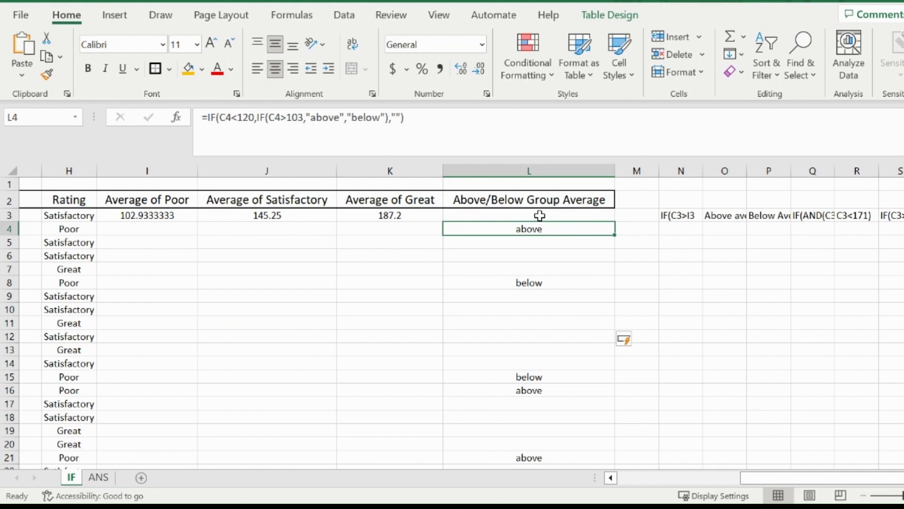
pyautogui.click(539, 215)
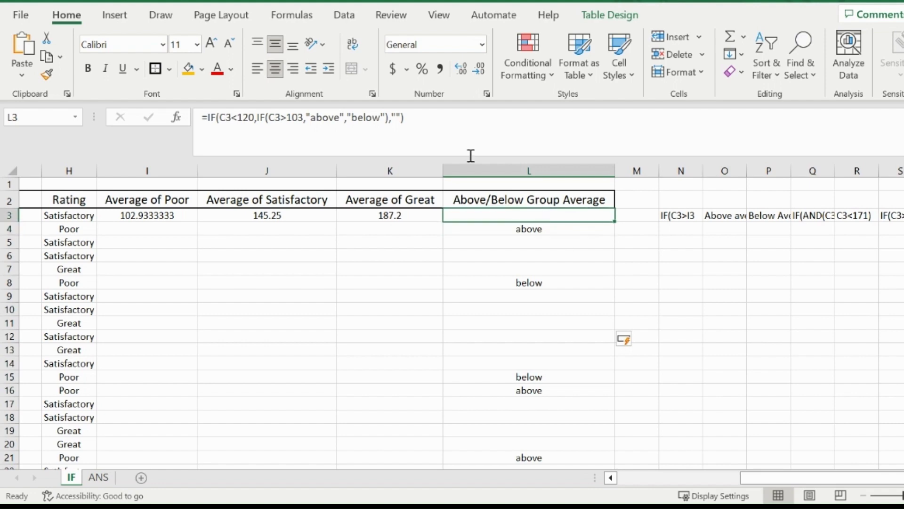
# Step: Replace the L3 formula's empty-text ending with if(and(C3>120,C3<171),if(C3>145,"above","below"),
pyautogui.click(428, 119)
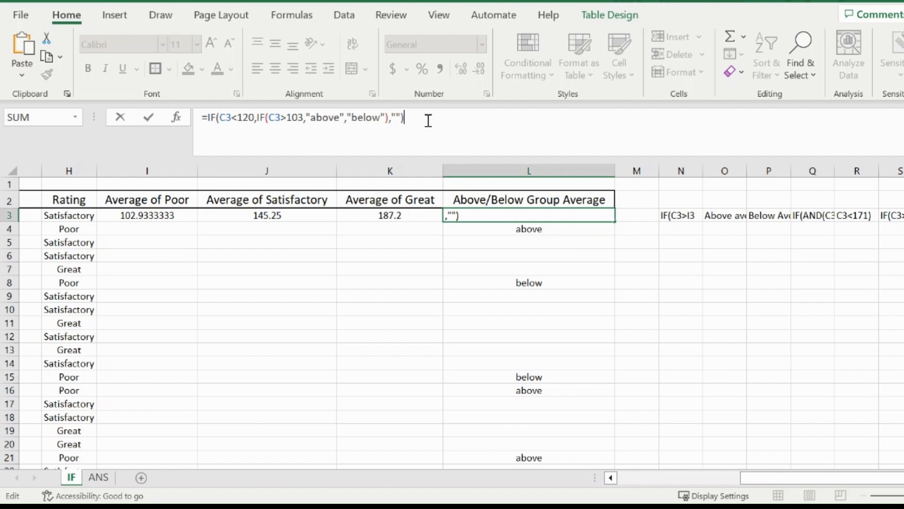
pyautogui.press('BackSpace')
pyautogui.press('BackSpace')
pyautogui.press('BackSpace')
pyautogui.write('if(and')
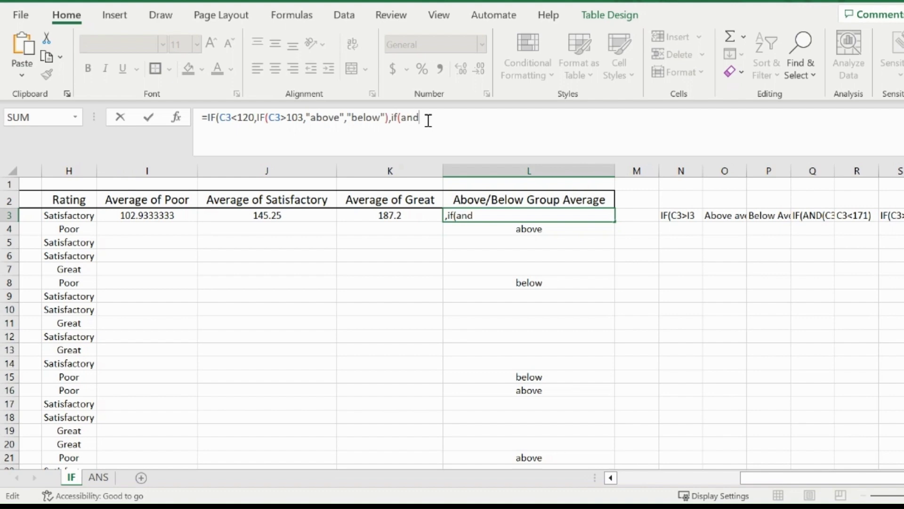
pyautogui.write('(C3>120,C3<')
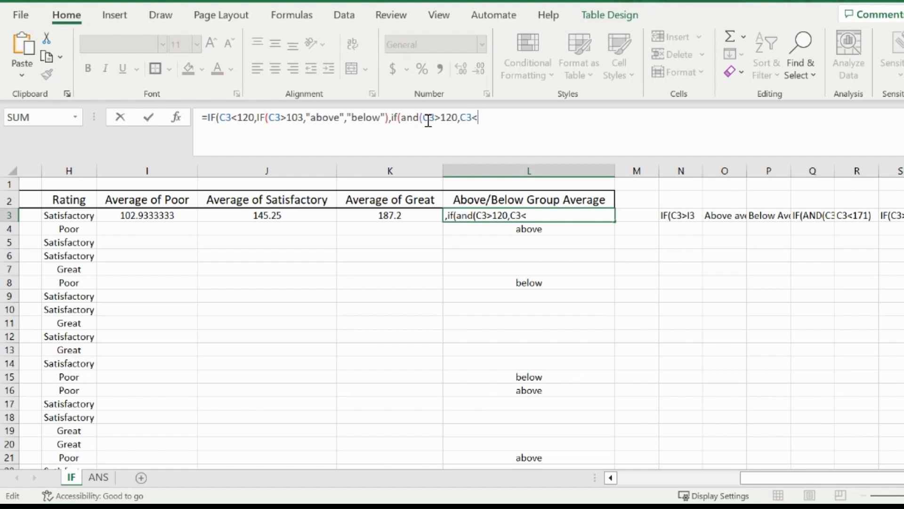
pyautogui.write('171),')
pyautogui.write('f(')
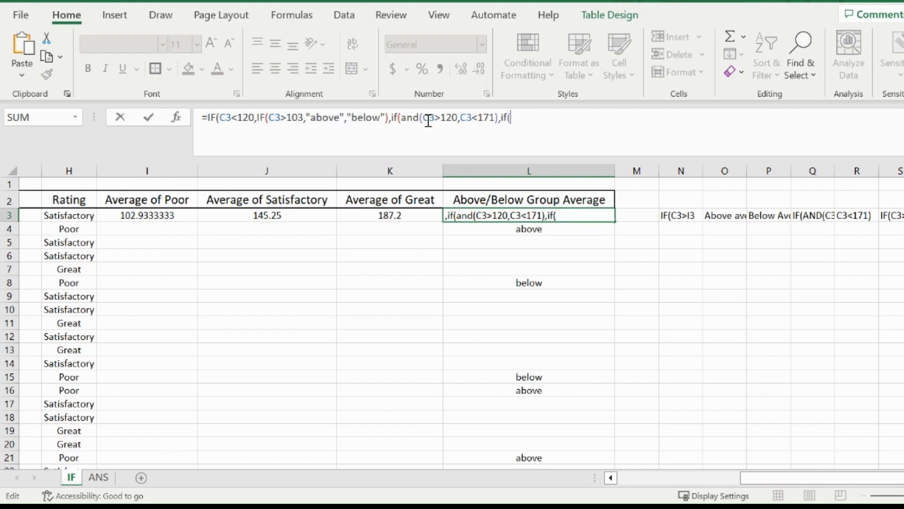
pyautogui.write('C3>145,"')
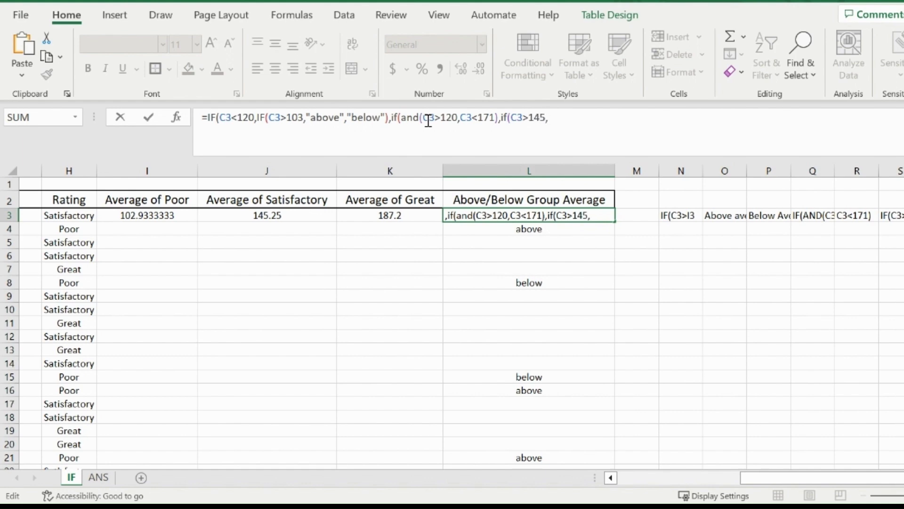
pyautogui.write('above')
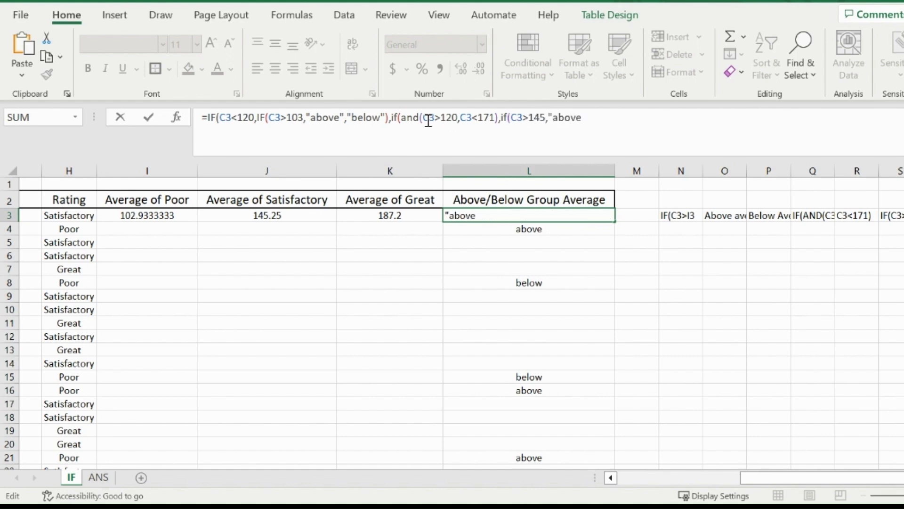
pyautogui.write('","below"')
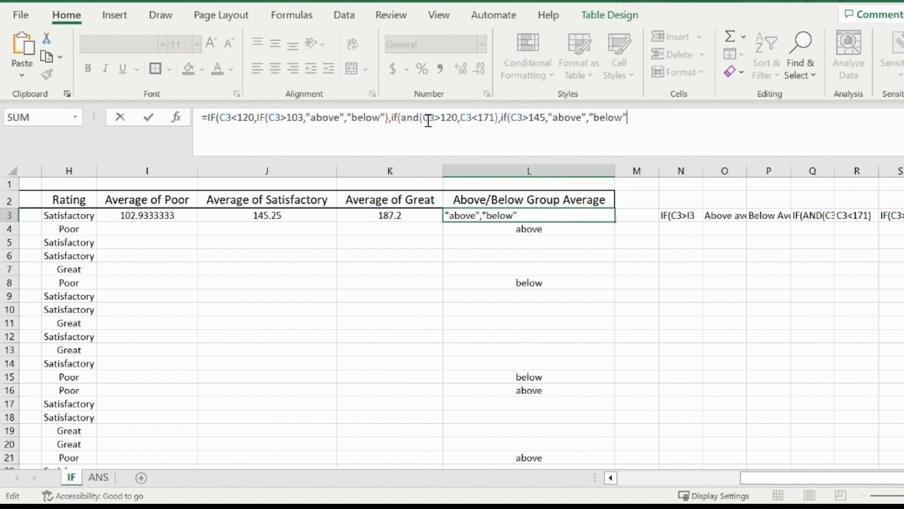
pyautogui.write('),')
# Step: Append the Great branch if(C3>170,if(C3>187,"above","below")) to L3, fix the unquoted below, and fill column L
pyautogui.write('if(C3>170')
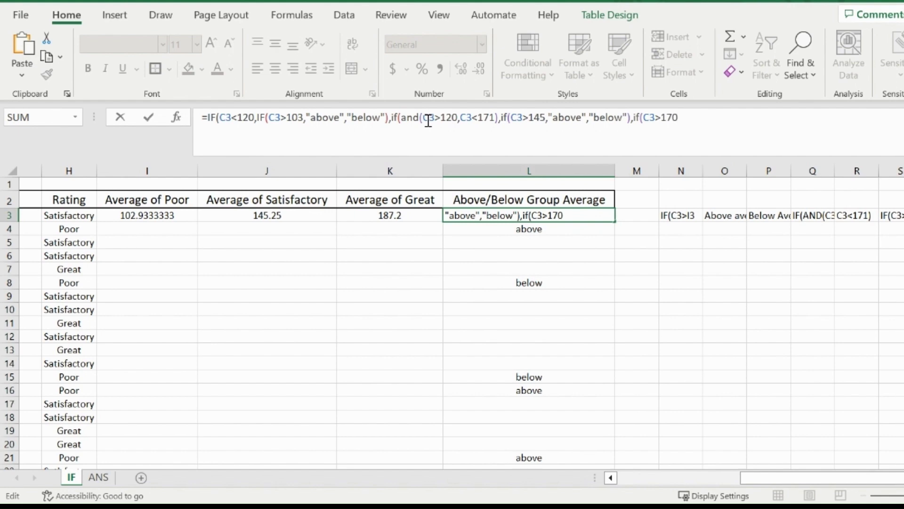
pyautogui.write(',if(C3>187')
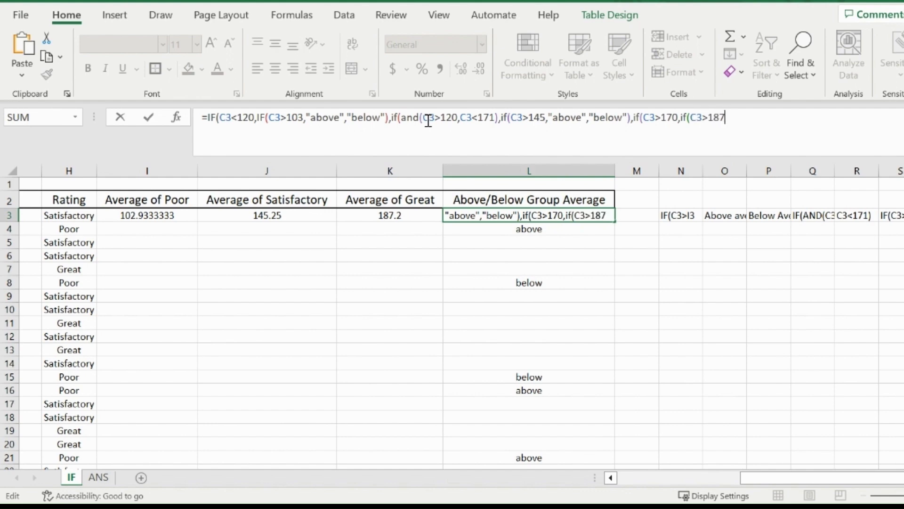
pyautogui.write(',"above')
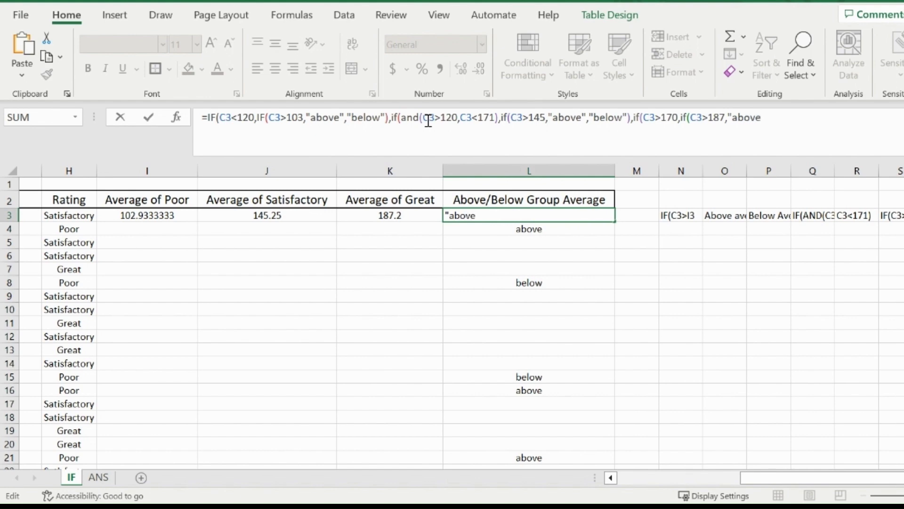
pyautogui.write('","below')
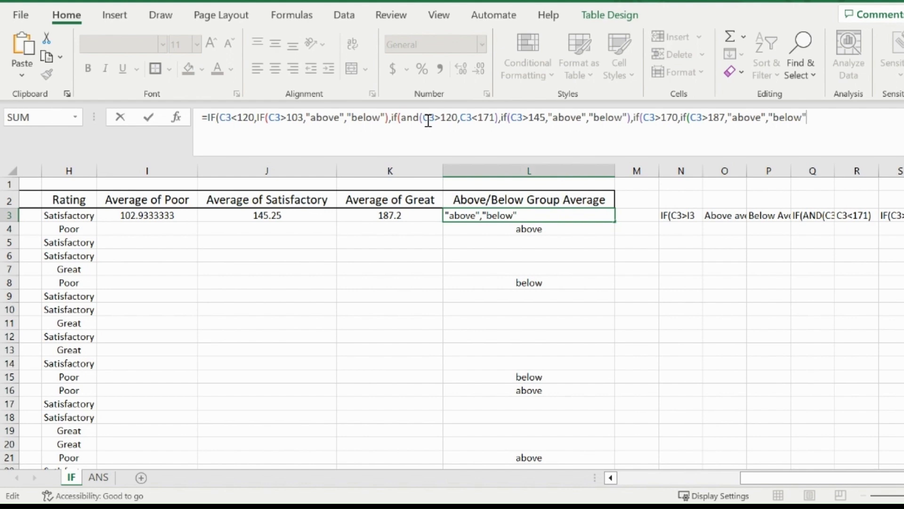
pyautogui.write('"))))')
pyautogui.press('Return')
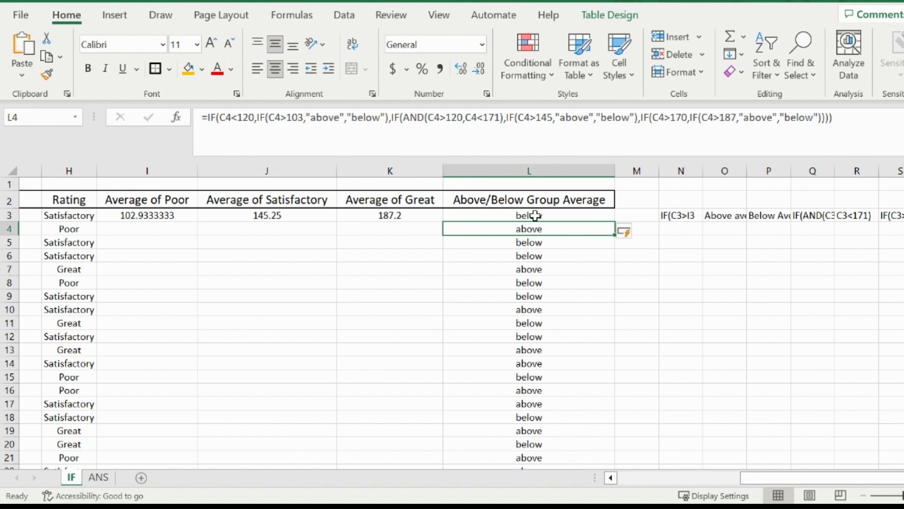
# Step: Scroll left and zoom out so the whole employee table is visible
pyautogui.moveTo(779, 478); pyautogui.dragTo(713, 486)
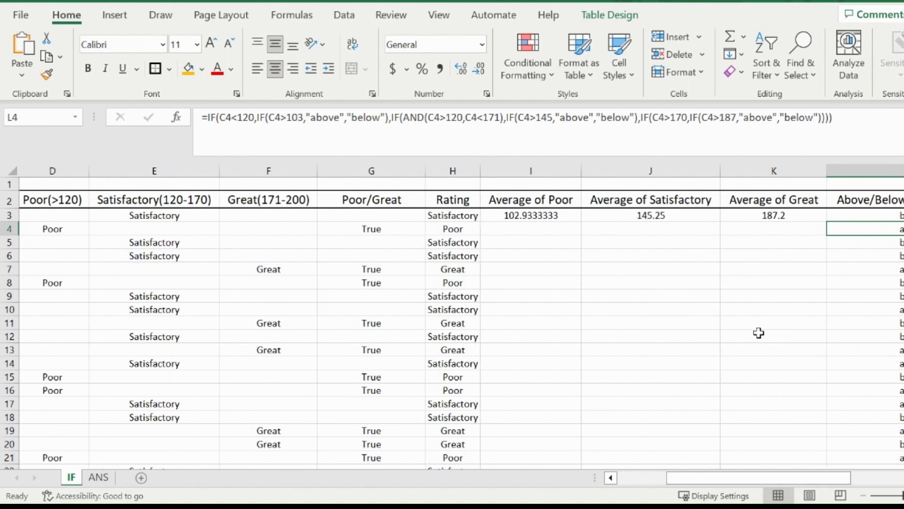
pyautogui.click(893, 496)
pyautogui.moveTo(833, 476); pyautogui.dragTo(823, 476)
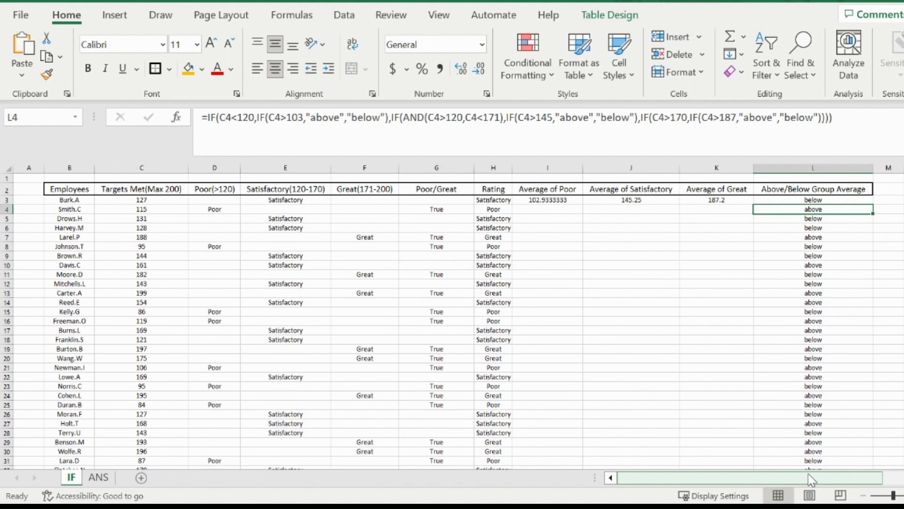
# Step: Check the row 3 formulas and row 13's 199 targets, Great rating and above label
pyautogui.click(162, 198)
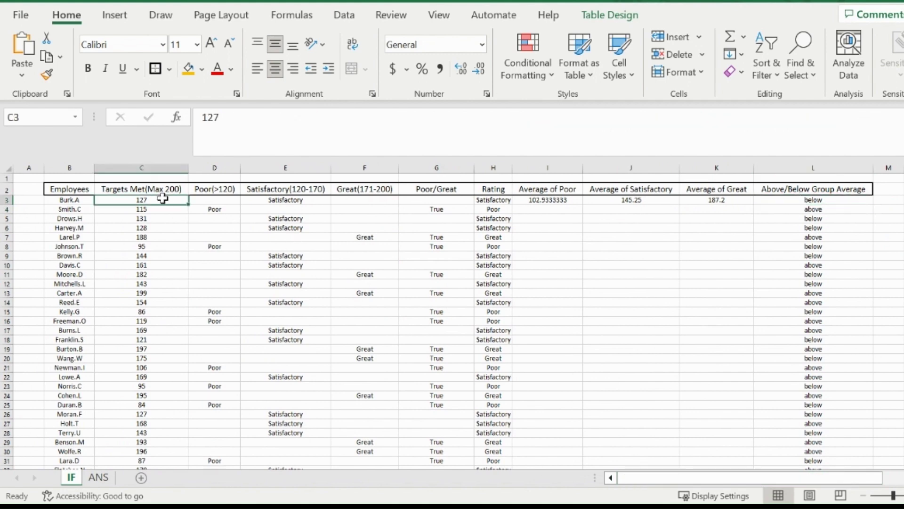
pyautogui.click(249, 201)
pyautogui.click(609, 200)
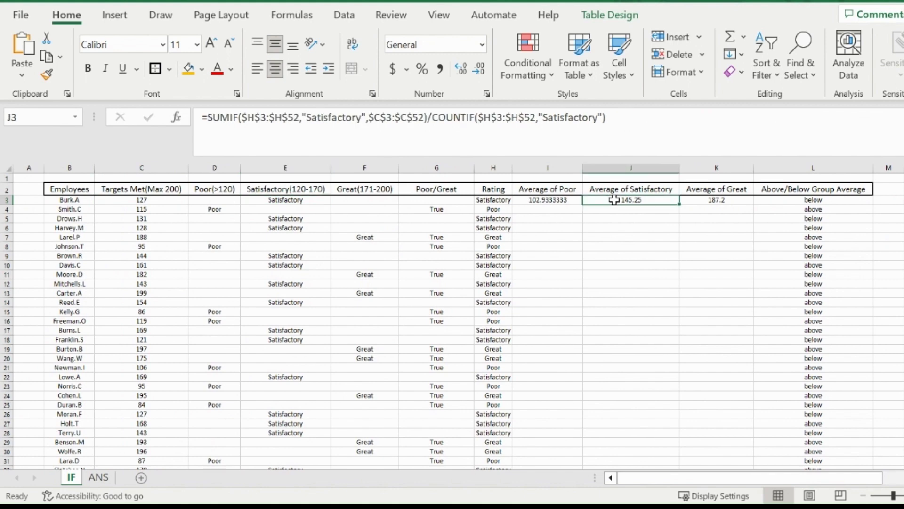
pyautogui.click(787, 201)
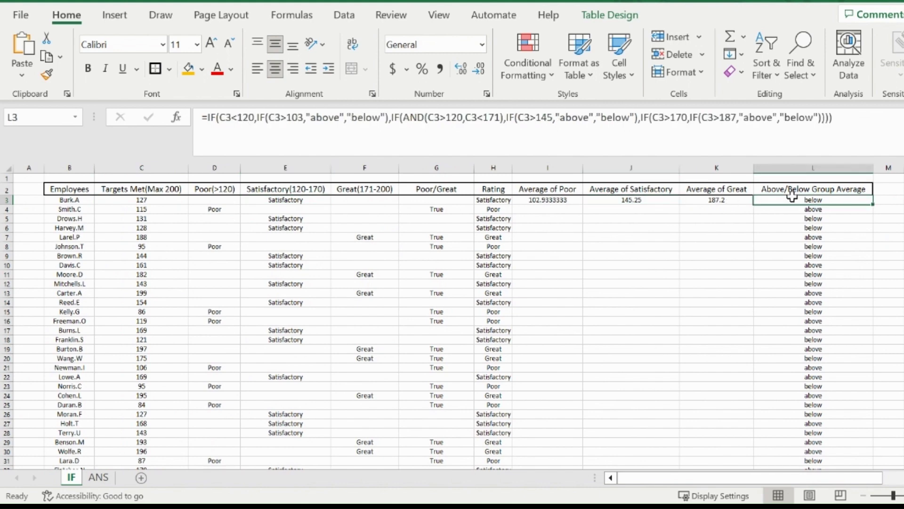
pyautogui.click(822, 292)
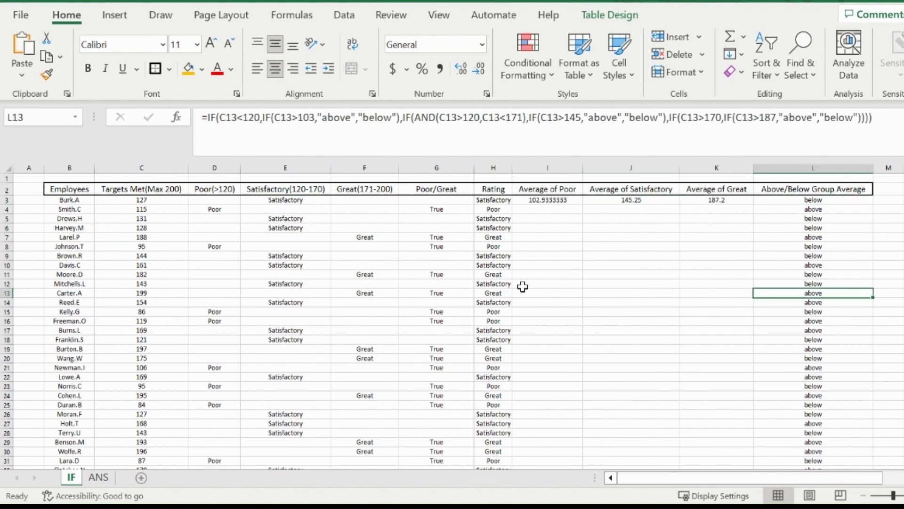
pyautogui.click(504, 292)
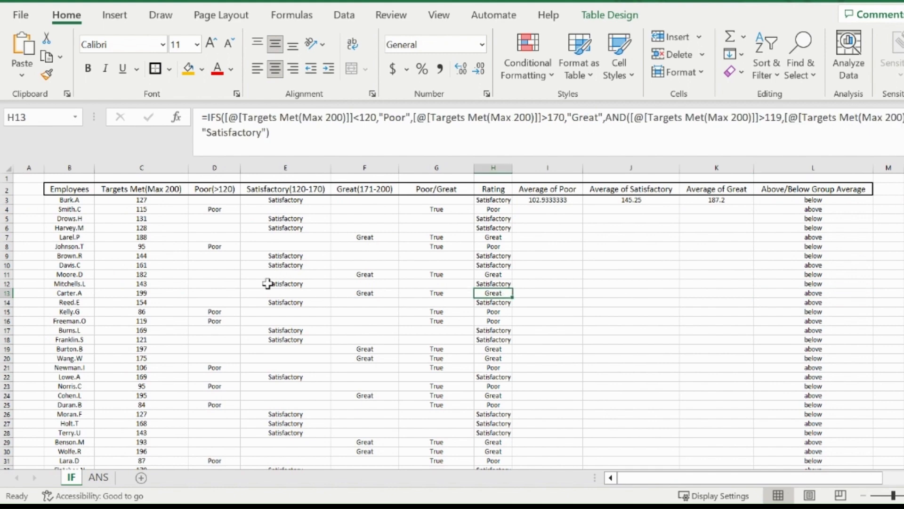
pyautogui.click(167, 294)
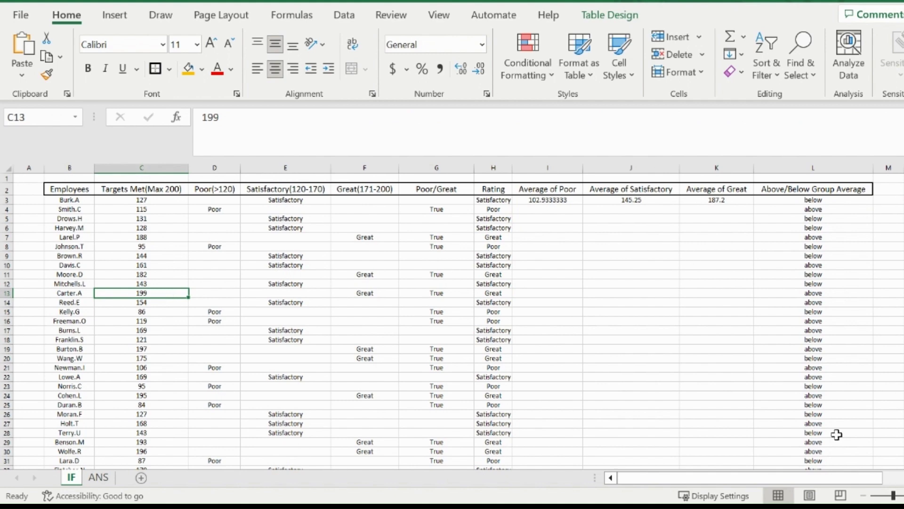
pyautogui.moveTo(894, 495); pyautogui.dragTo(903, 496)
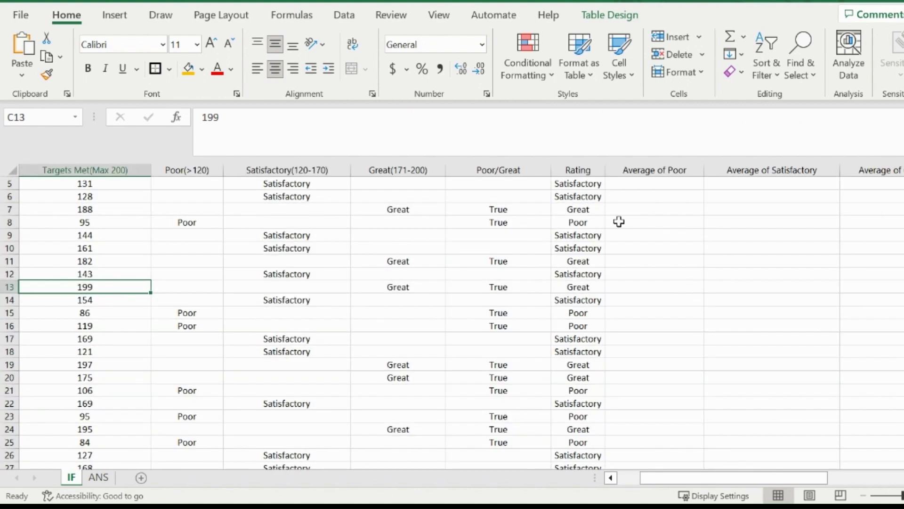
pyautogui.click(577, 185)
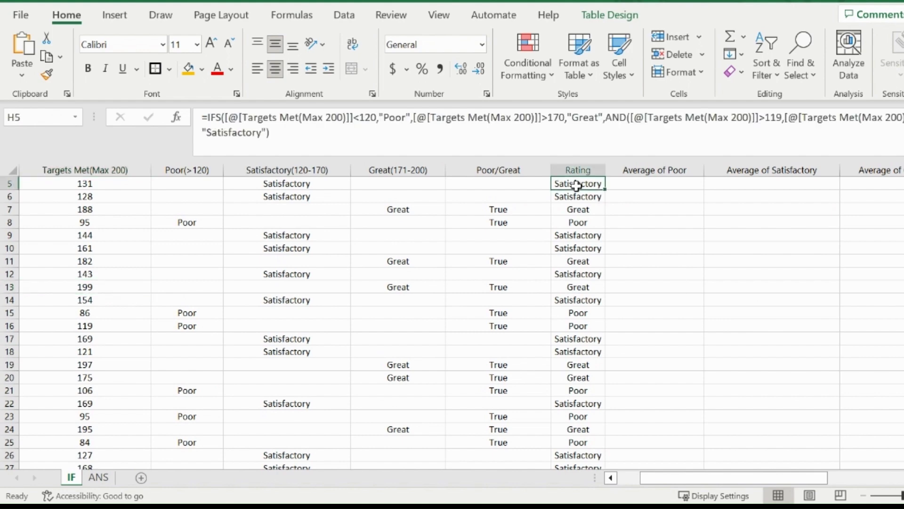